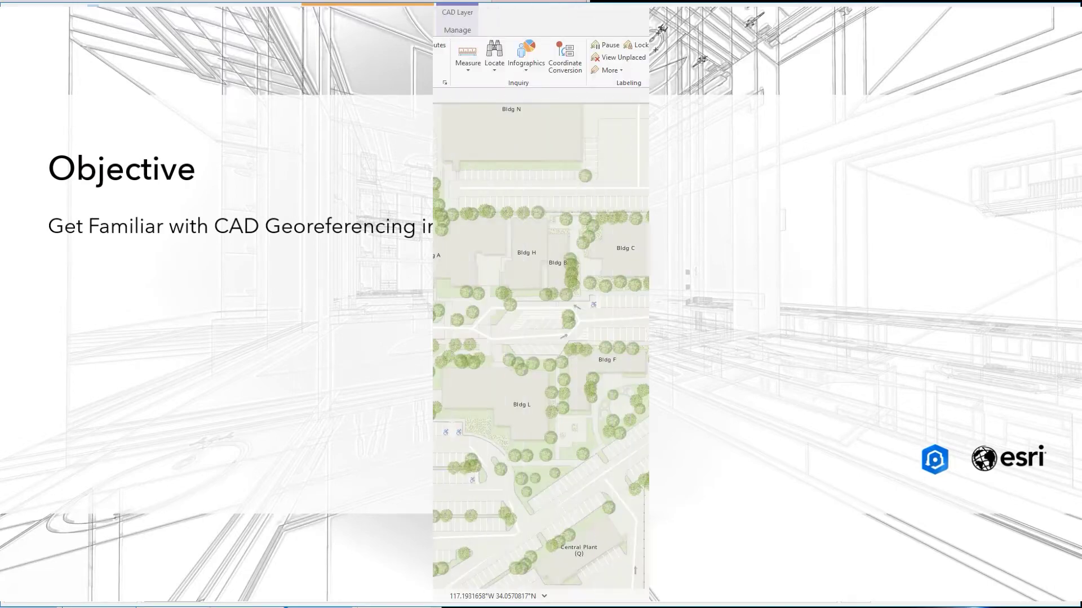
click(919, 439)
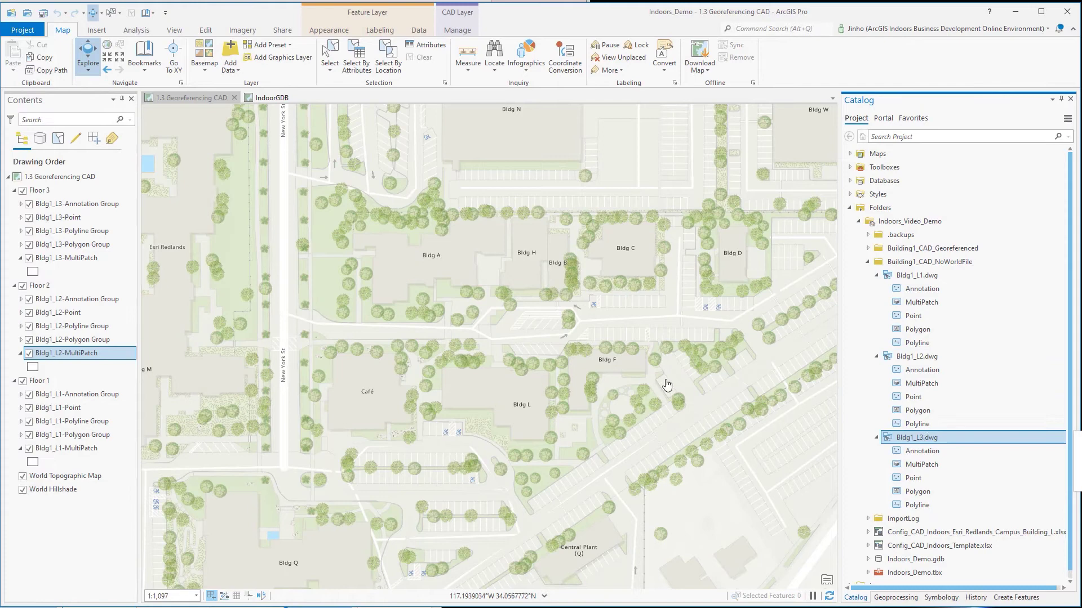
drag(666, 385, 560, 380)
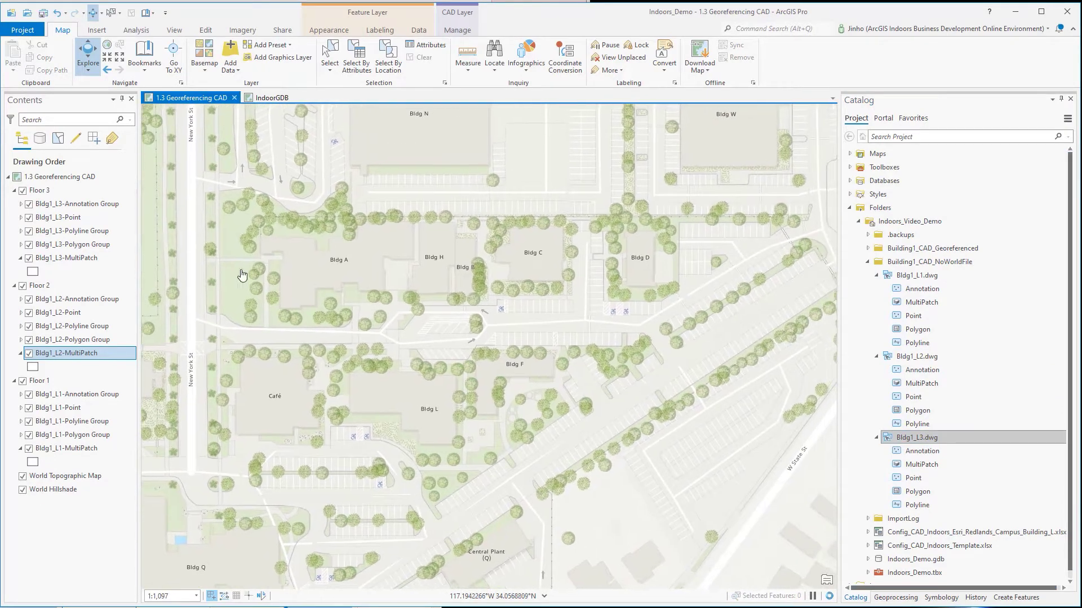
right_click(59, 178)
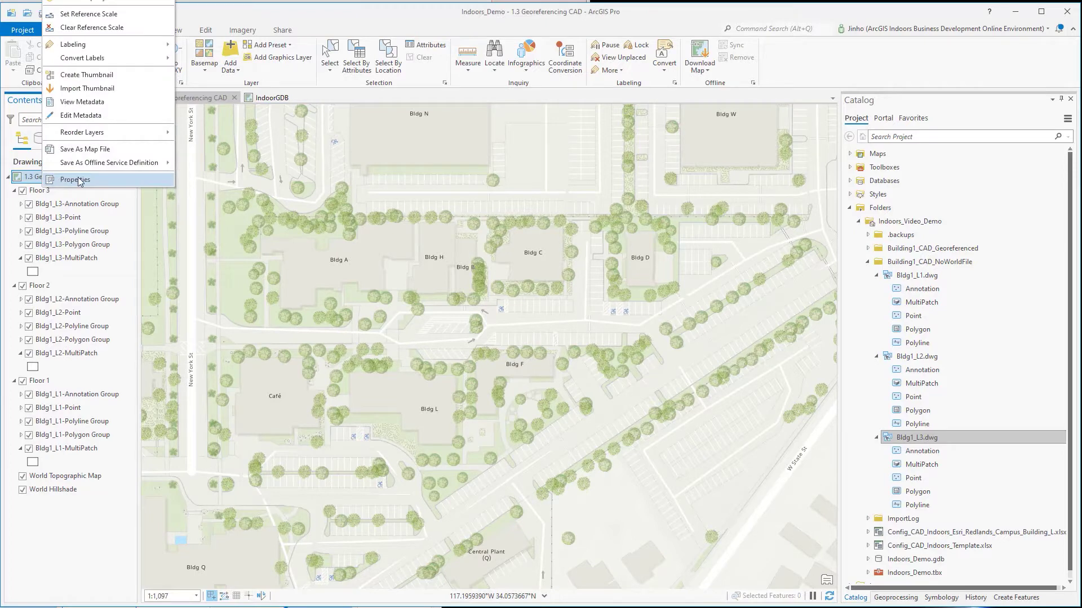
click(78, 180)
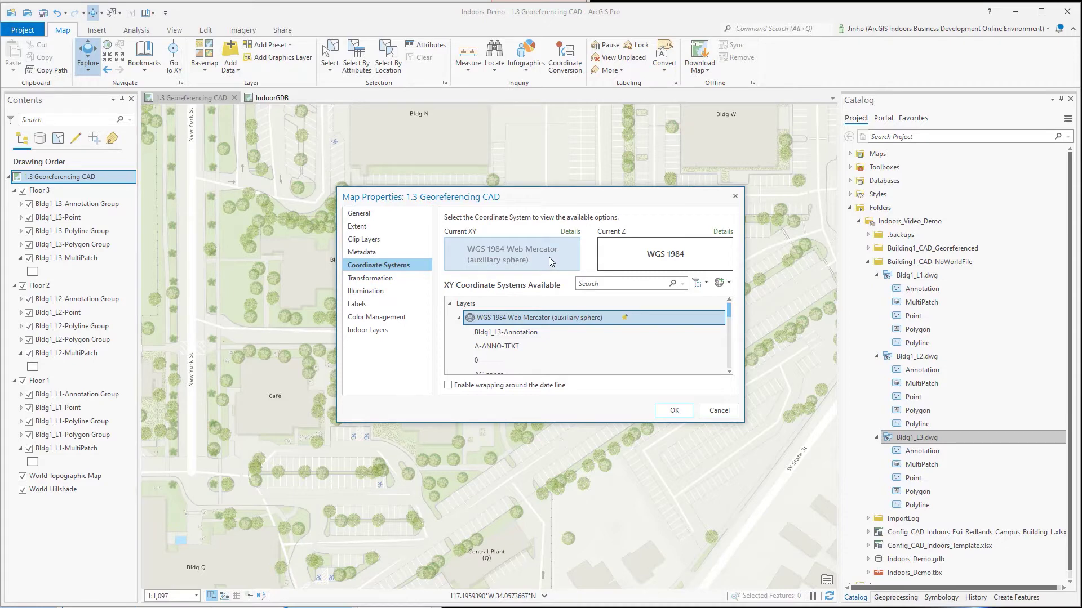
click(635, 254)
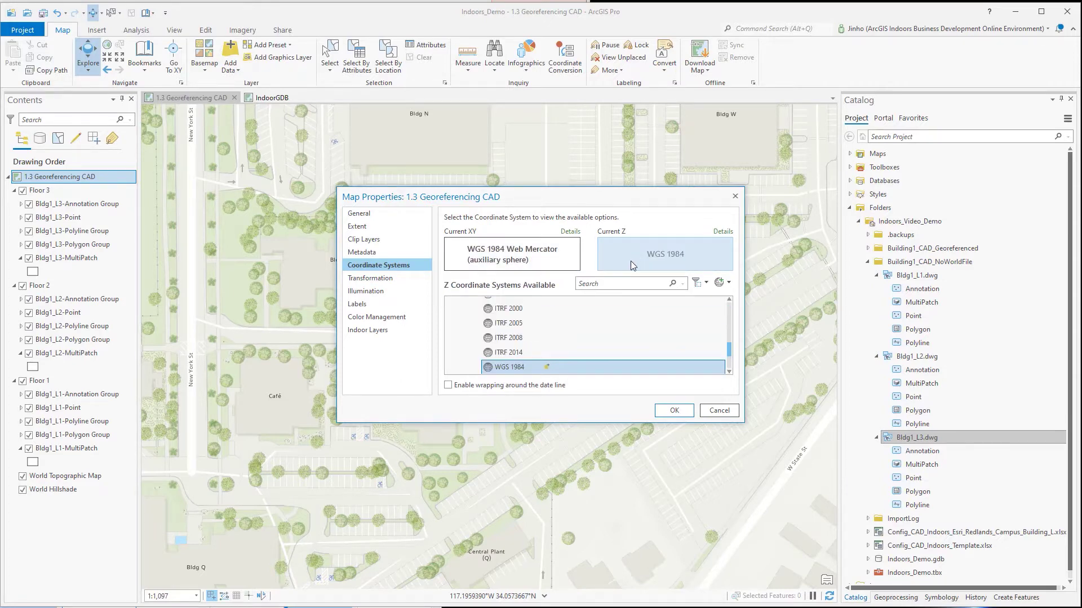
click(736, 198)
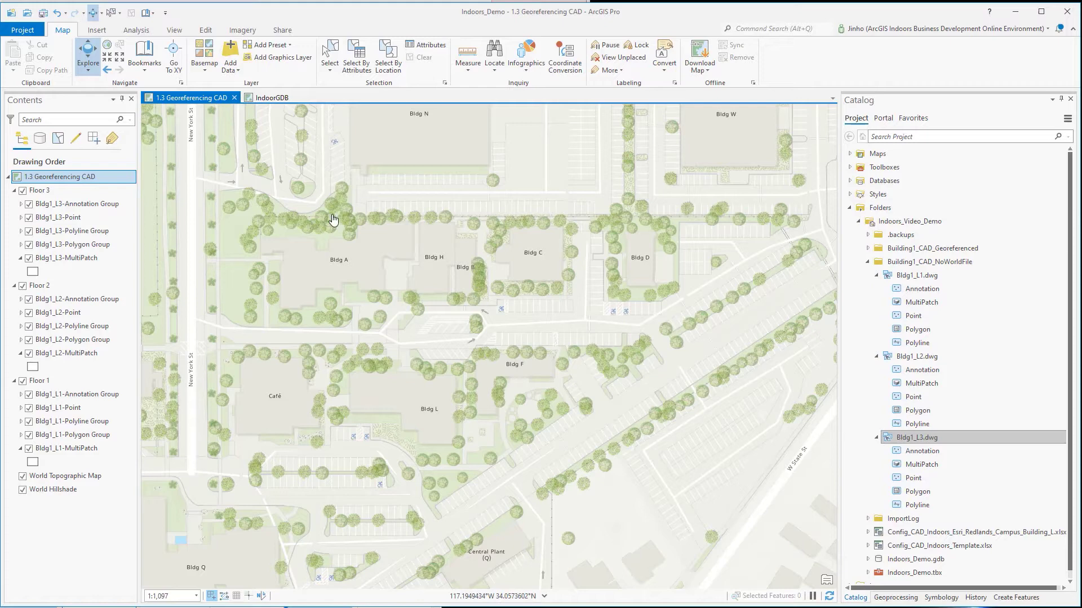
Select the Floor 3, Floor 2 and Floor 1 groups and jump to the Floor 3 bookmark
click(39, 191)
click(40, 285)
click(43, 382)
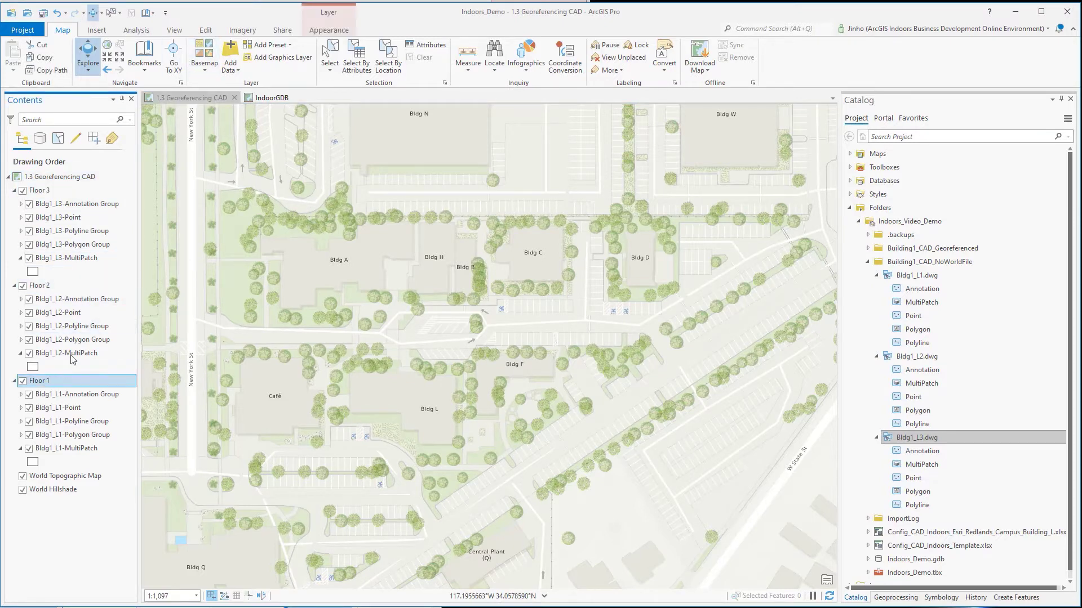
click(153, 15)
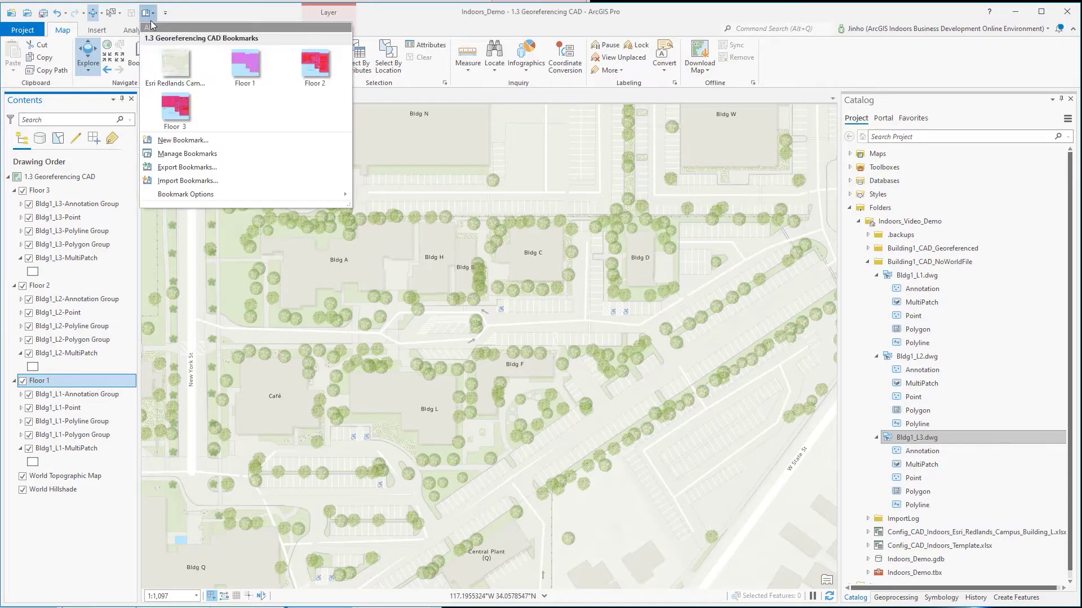
click(180, 78)
Zoom out to find the unreferenced CAD drawings lying near 0°,0° off Africa
scroll(391, 260, down, 5)
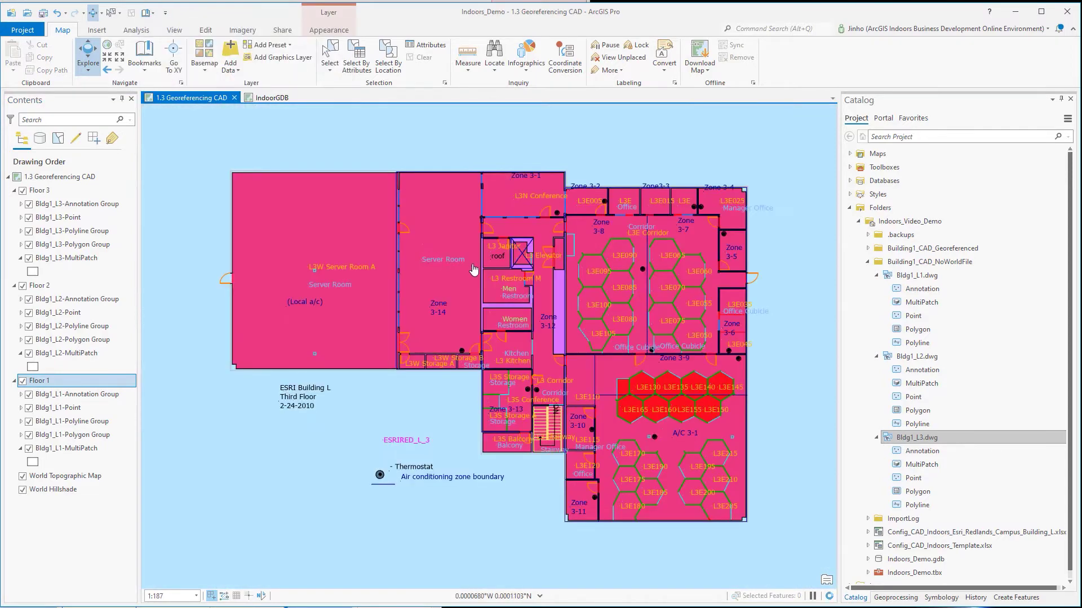
scroll(362, 287, down, 6)
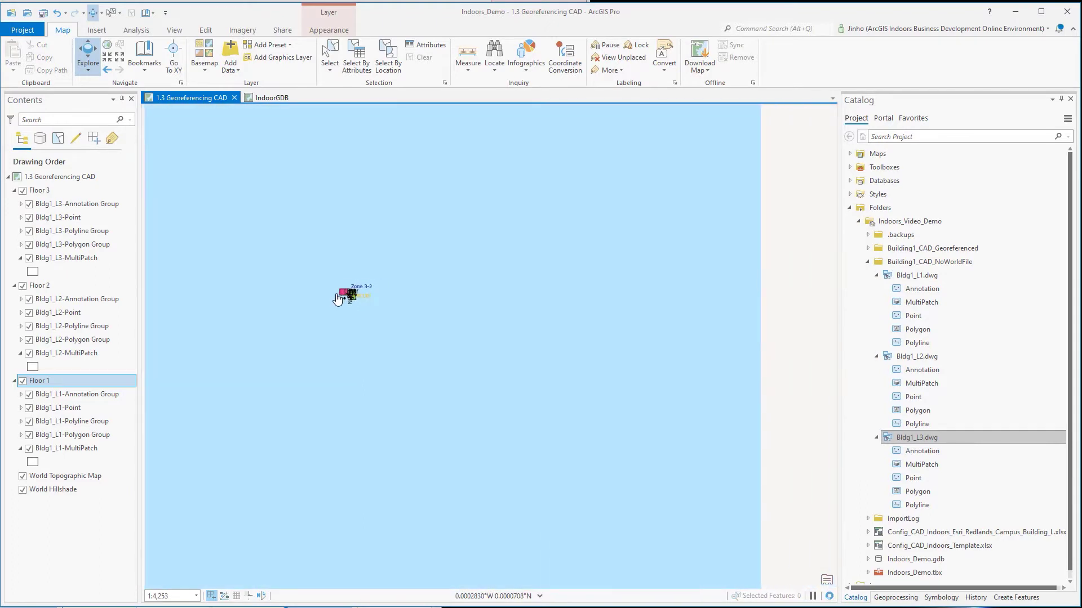
scroll(299, 316, down, 1)
drag(299, 316, 541, 328)
scroll(433, 321, down, 5)
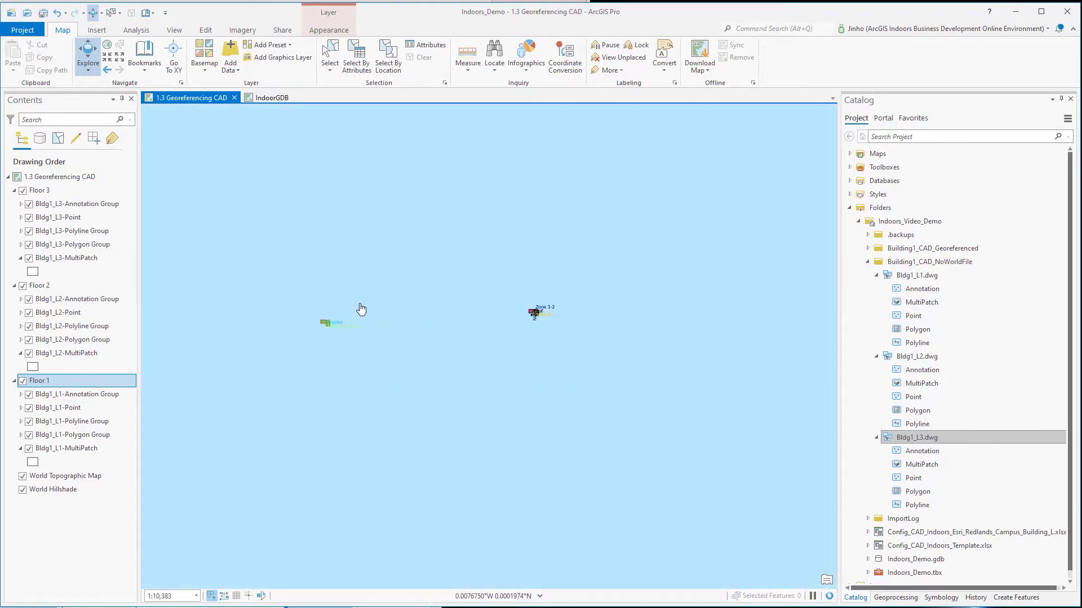
scroll(356, 274, down, 5)
scroll(356, 221, down, 5)
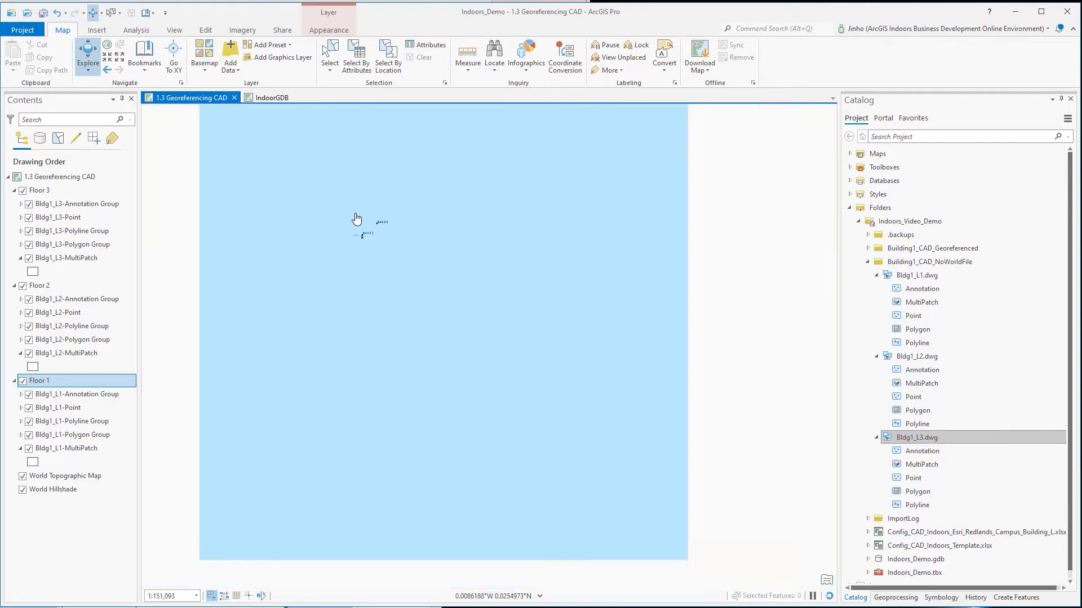
drag(370, 205, 458, 340)
scroll(459, 329, down, 5)
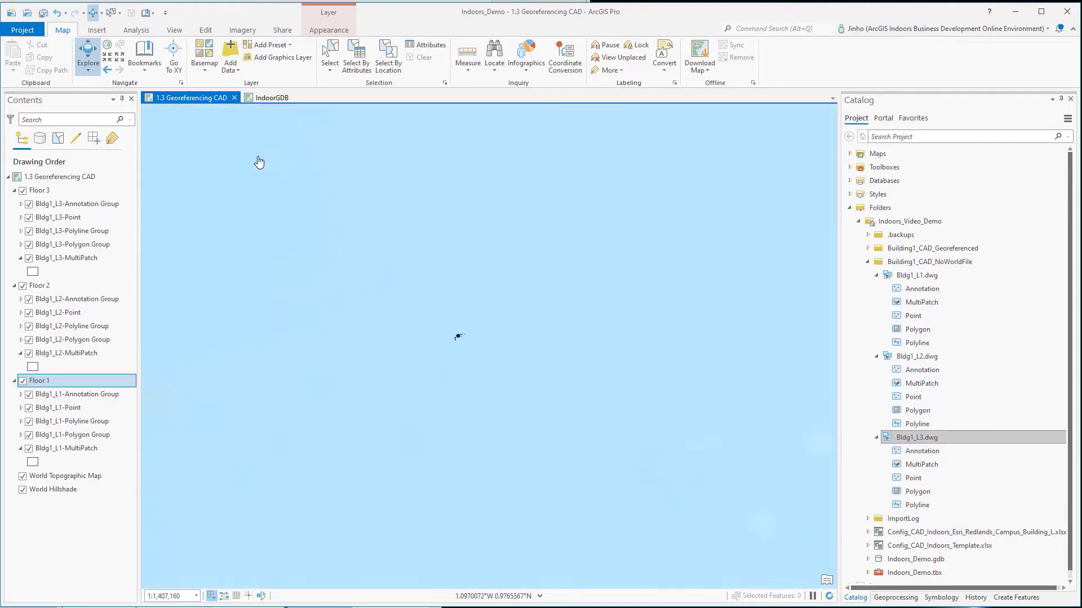
scroll(331, 231, down, 5)
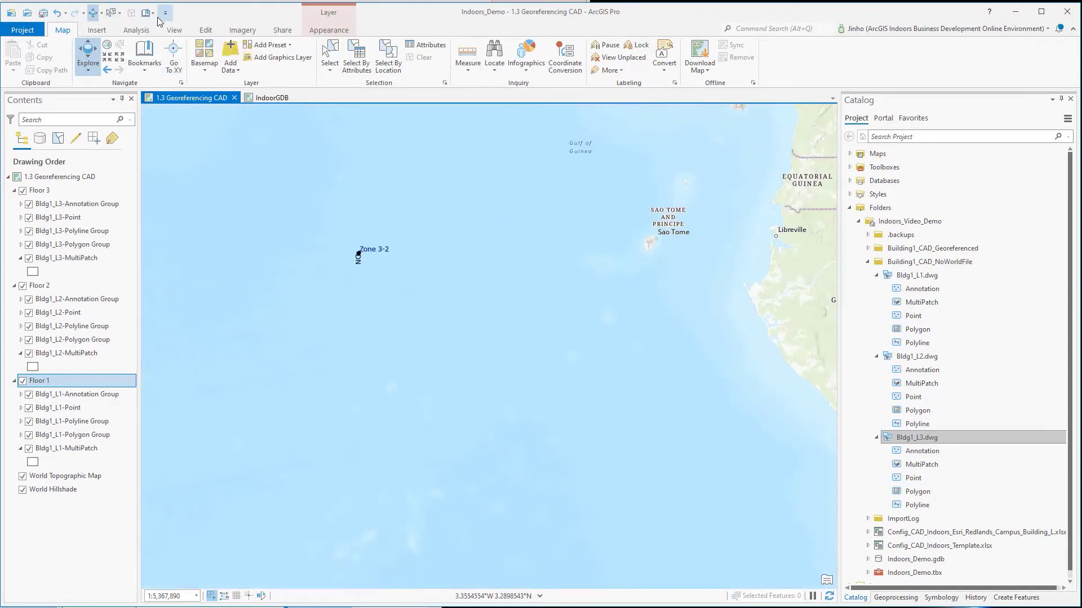
click(147, 12)
Return to the Esri Redlands campus bookmark and zoom in to frame Bldg L
click(162, 68)
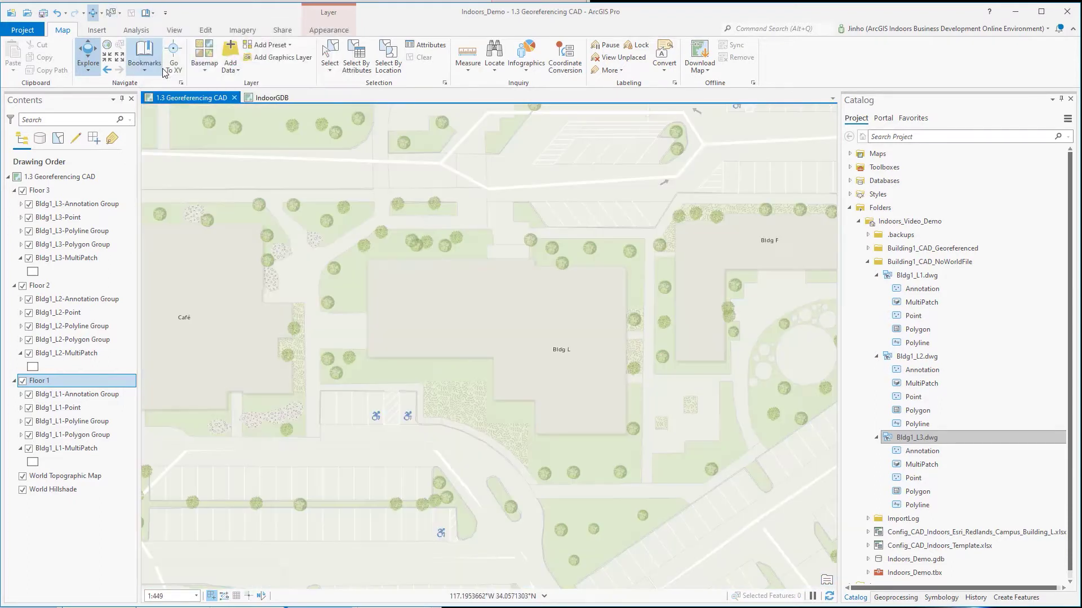
scroll(445, 301, up, 2)
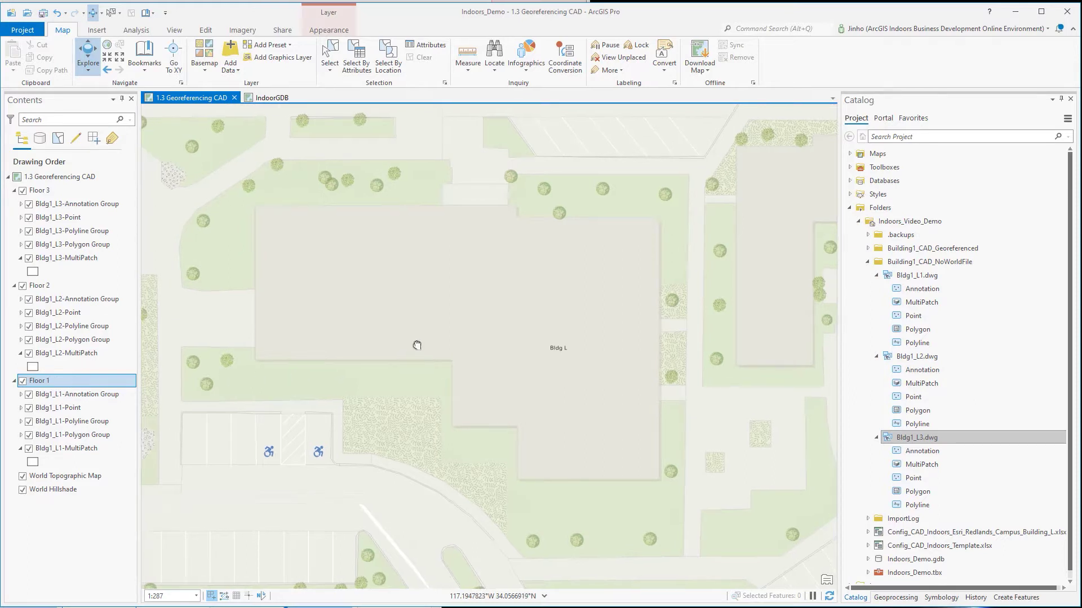
scroll(413, 350, up, 2)
drag(411, 344, 416, 346)
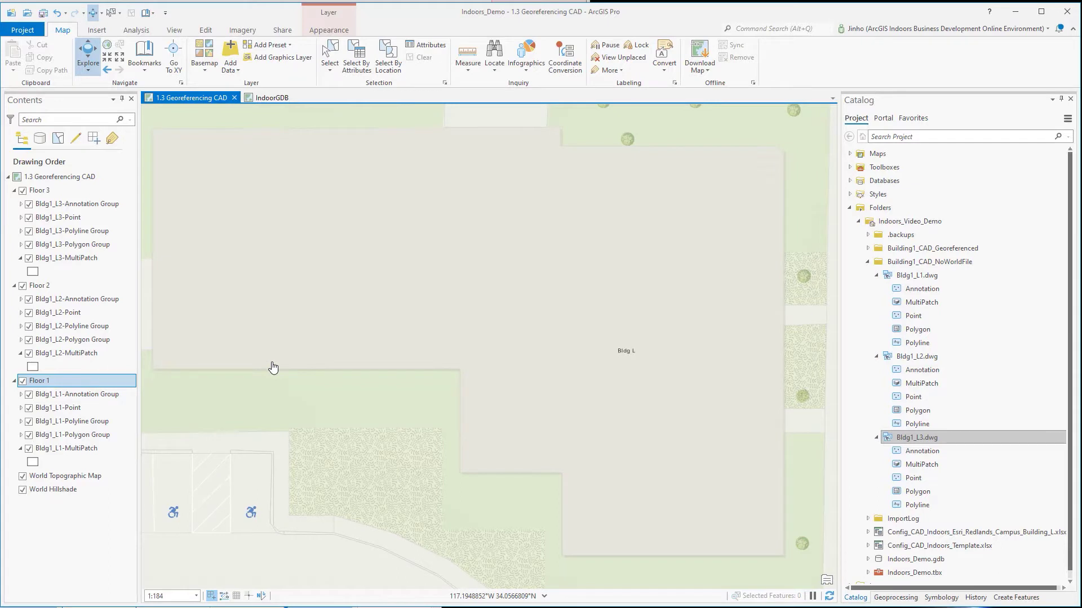
Select the Bldg1_L1-MultiPatch layer and show the CAD Layer Manage tools
click(69, 452)
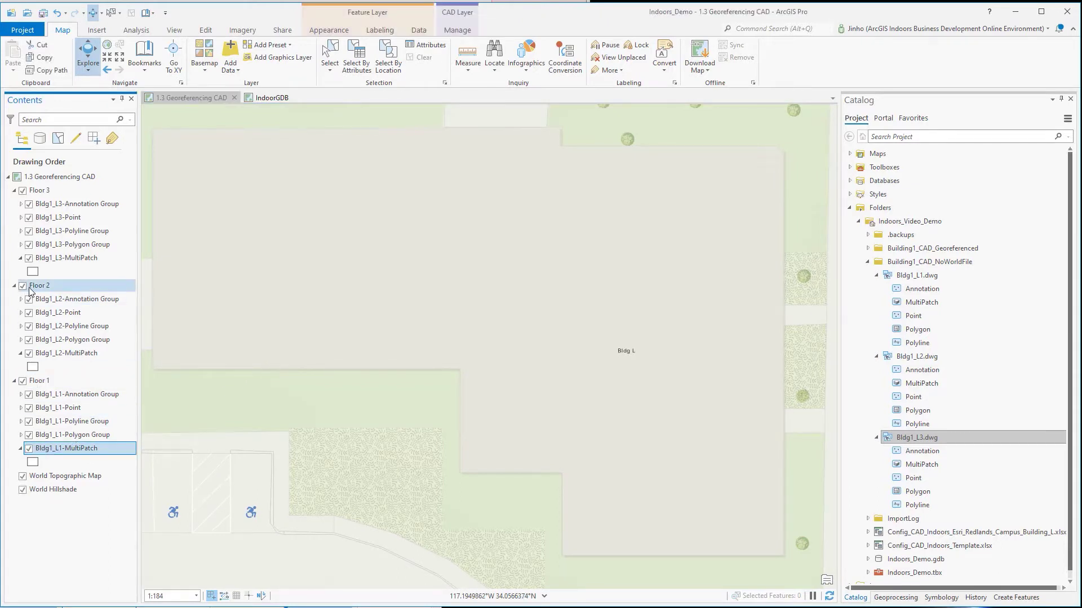
click(40, 382)
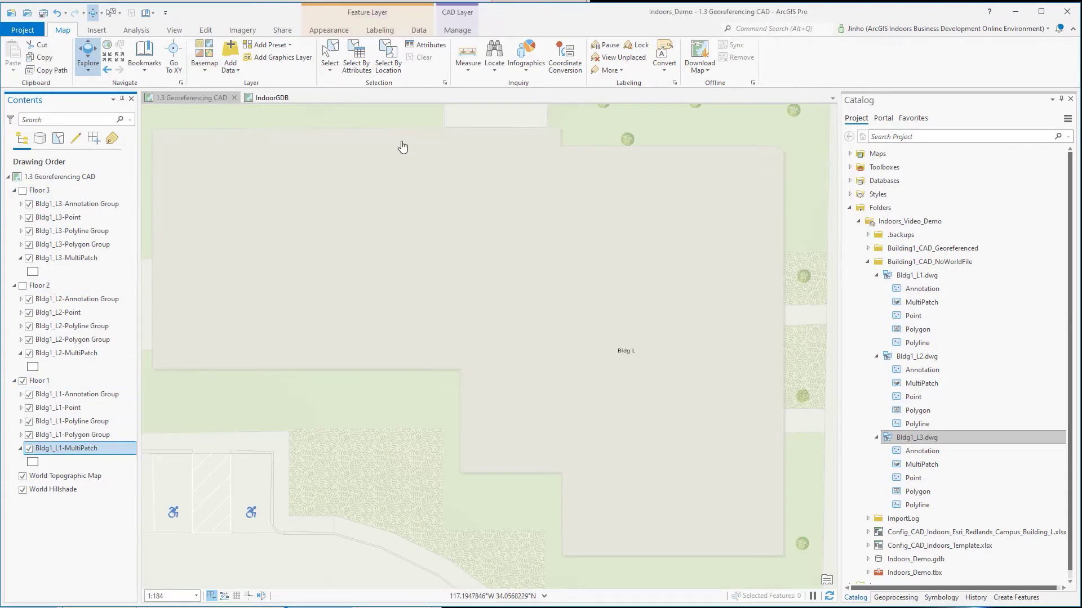
click(457, 31)
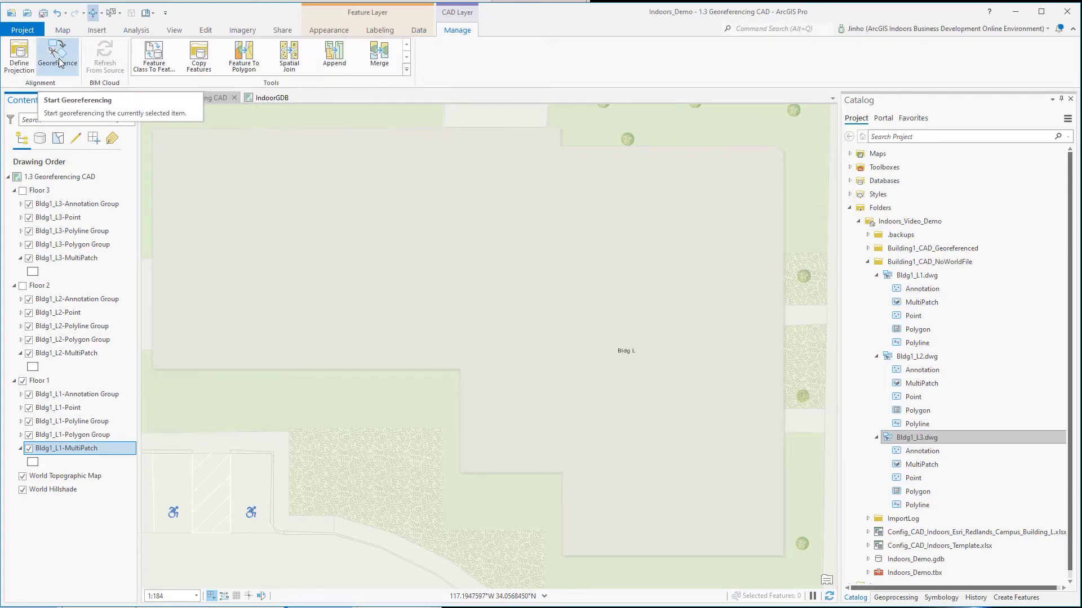
Georeference Bldg1_L1, move it to the display, and expand the L1 Polygon and Polyline groups
click(58, 63)
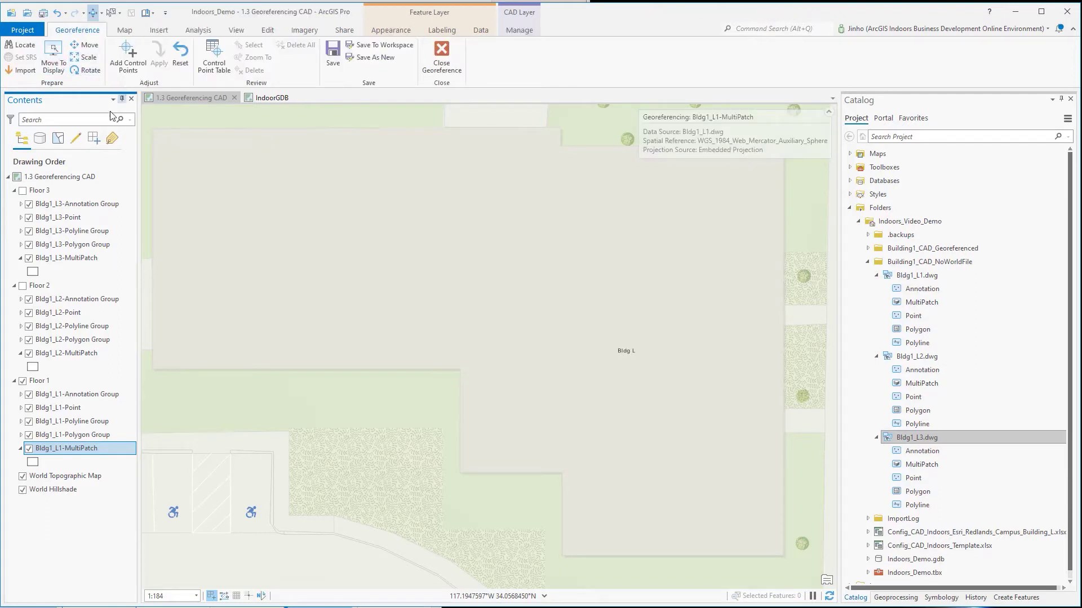
click(55, 58)
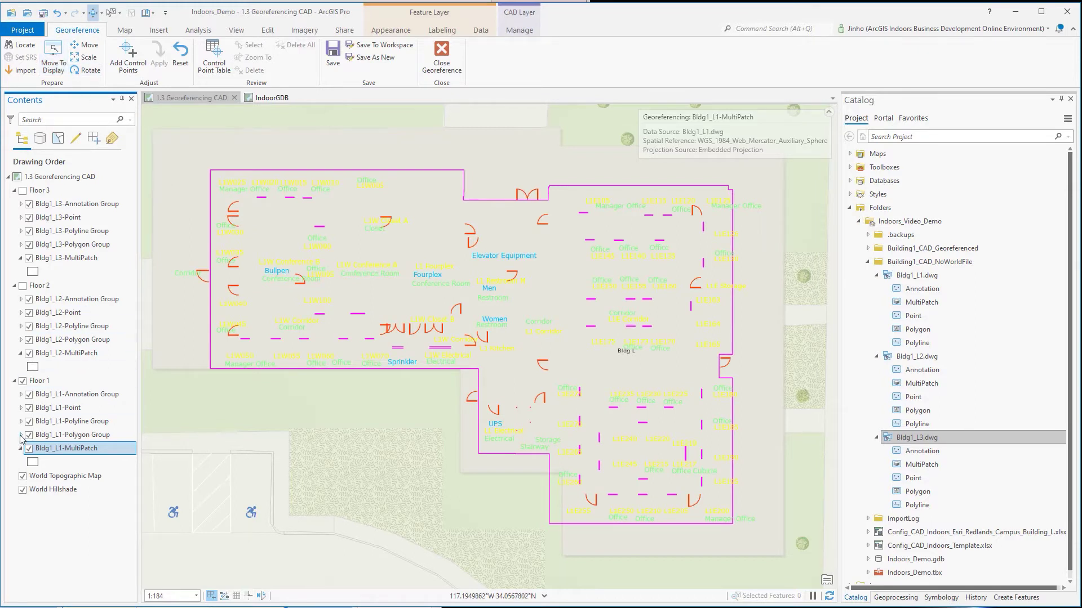
click(21, 435)
scroll(22, 442, down, 1)
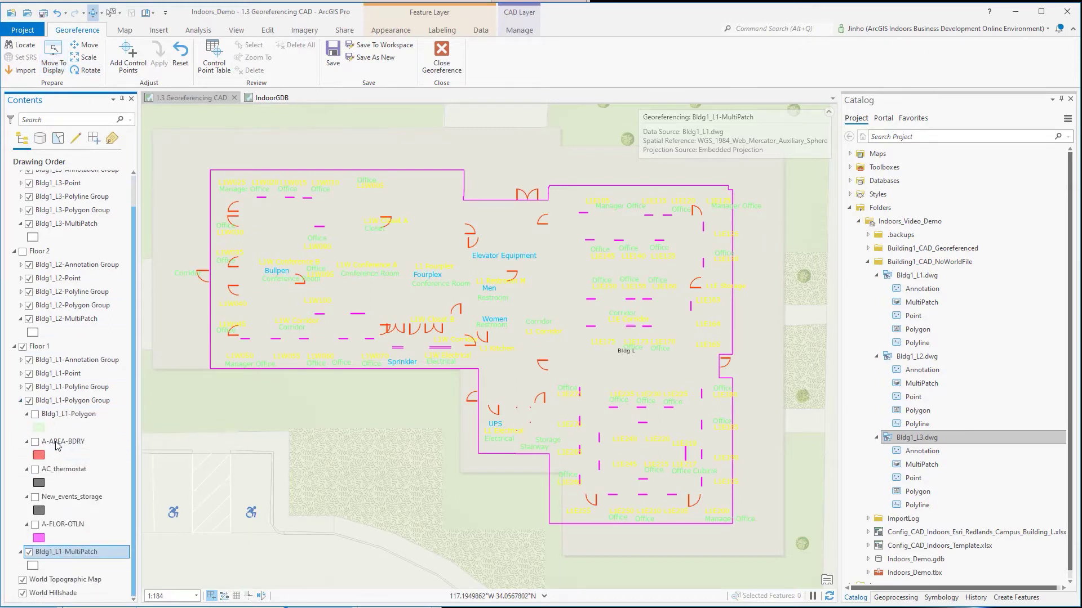
click(22, 387)
scroll(59, 420, down, 5)
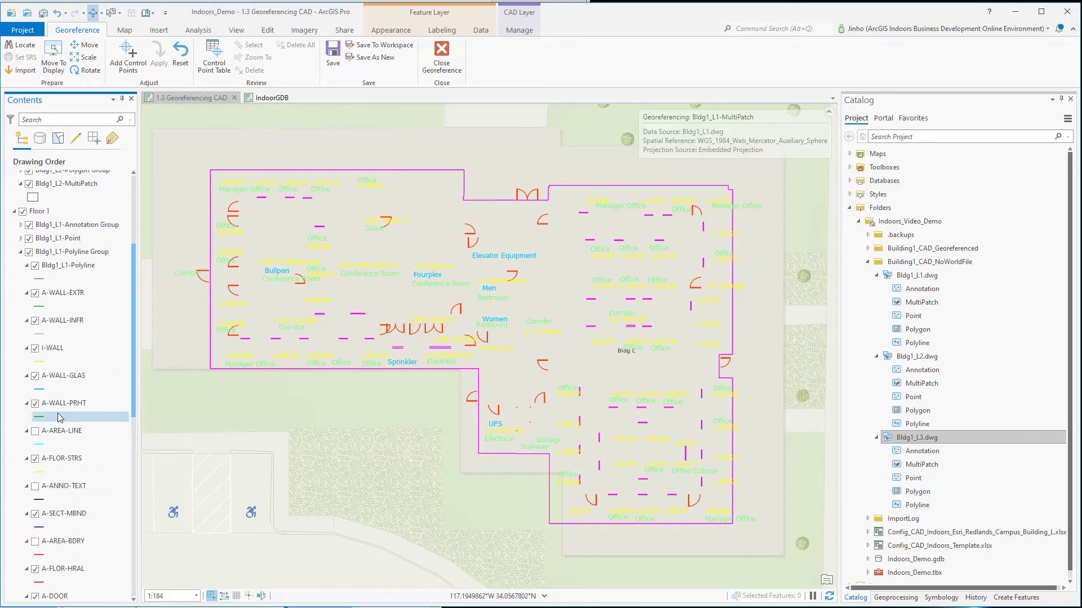
scroll(68, 315, up, 3)
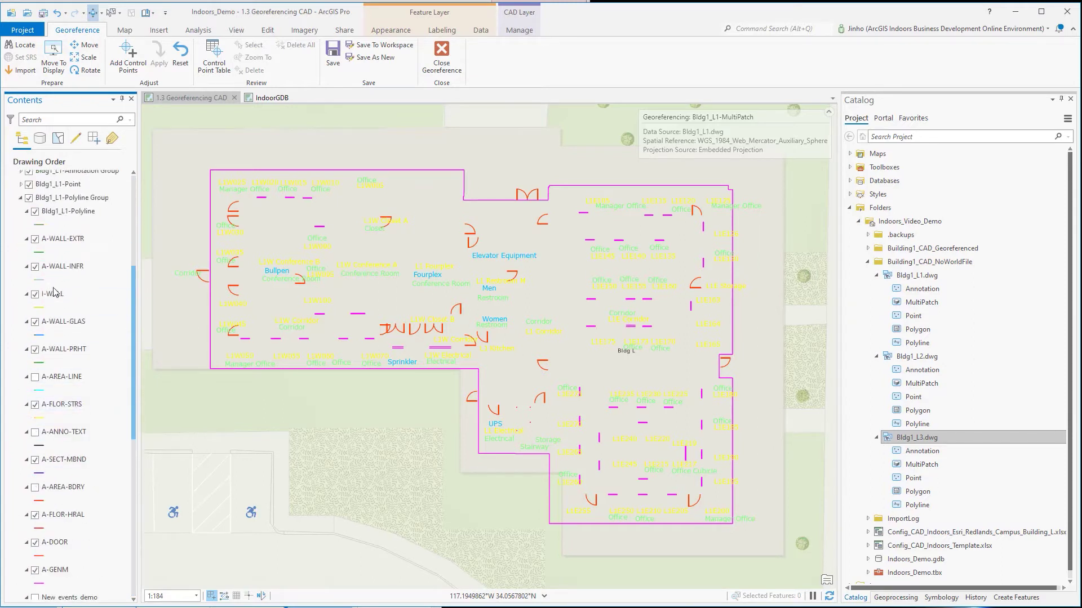
scroll(190, 149, up, 3)
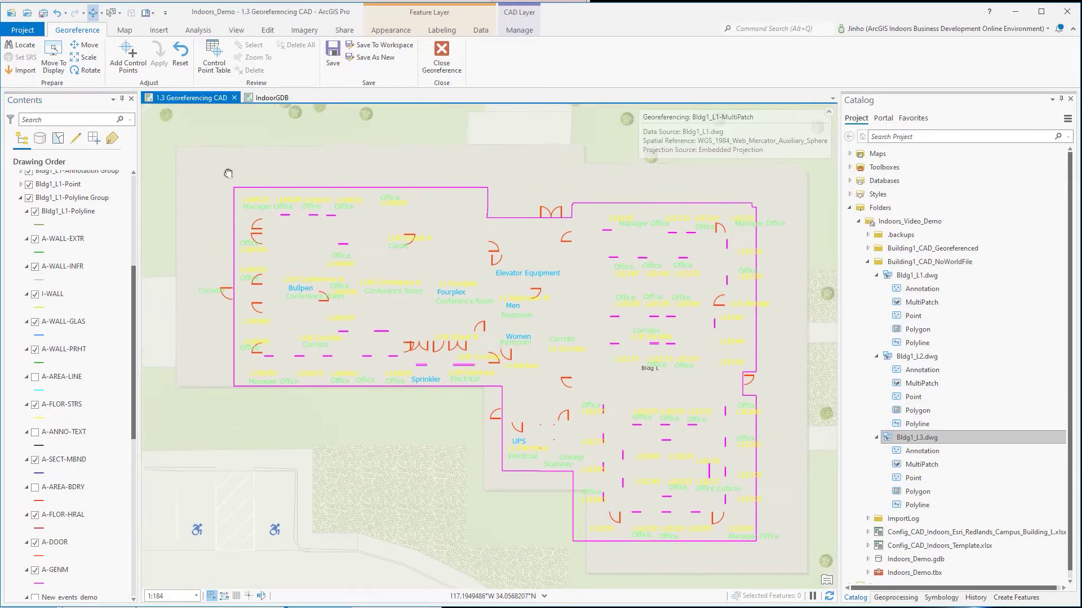
scroll(236, 170, up, 2)
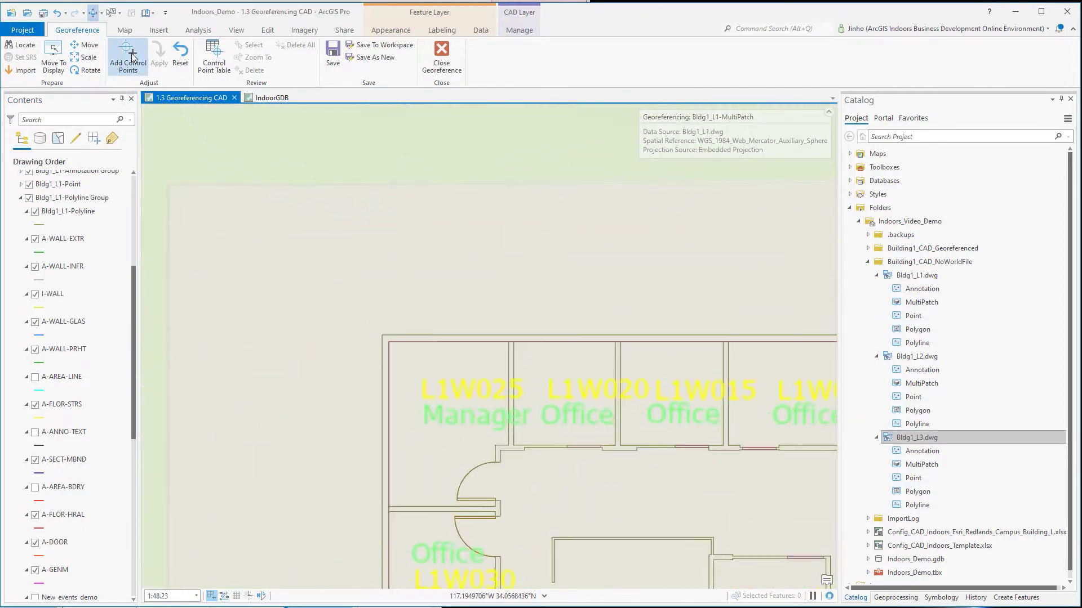
Add a control point from the plan's wall corner to the Bldg L footprint corner, then apply
click(128, 56)
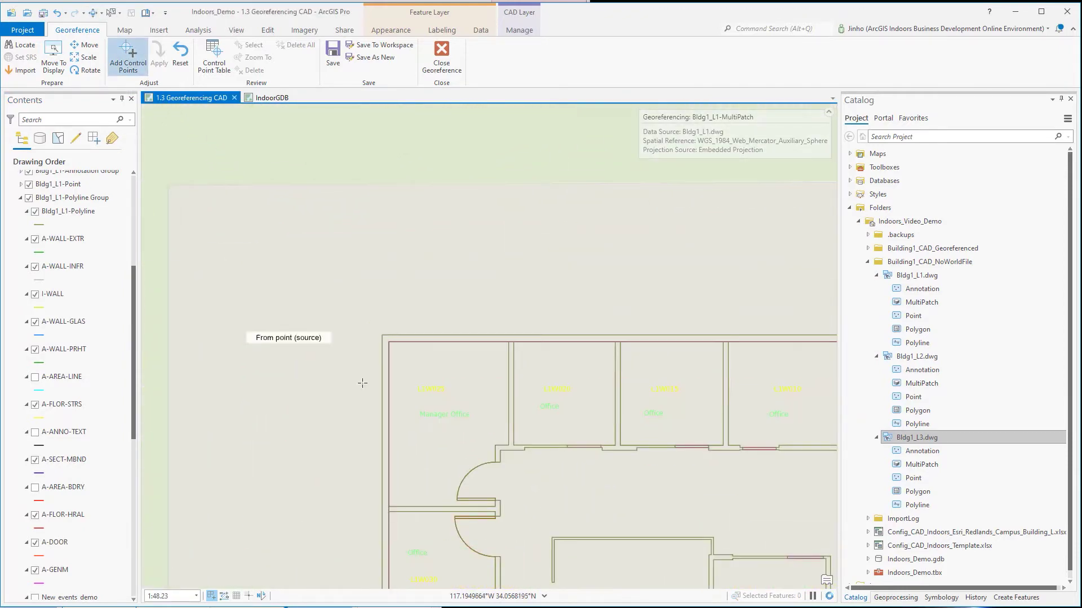
click(371, 321)
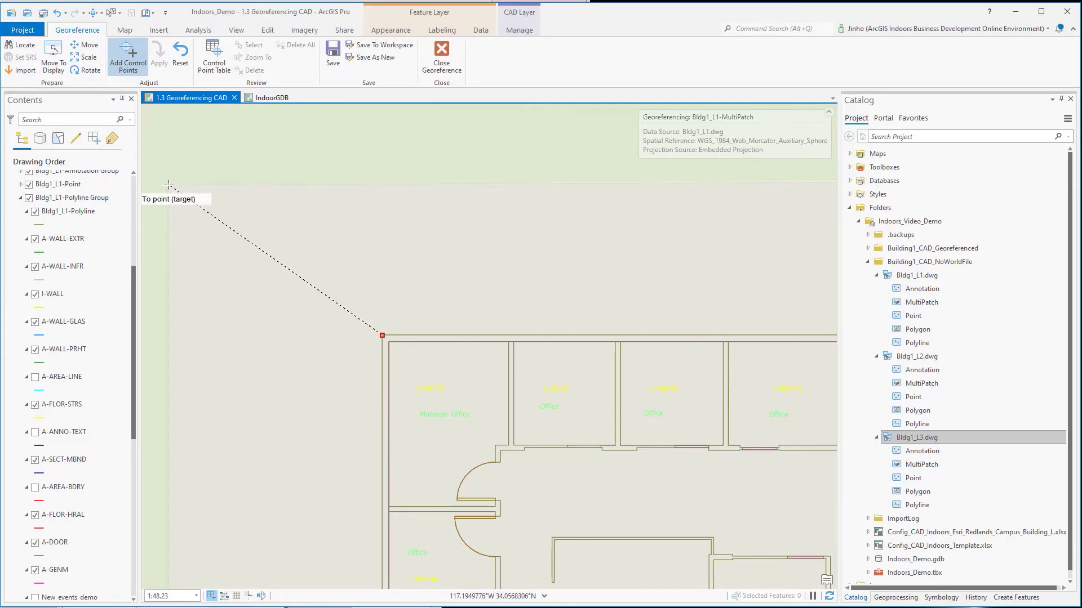
click(169, 185)
scroll(163, 181, down, 5)
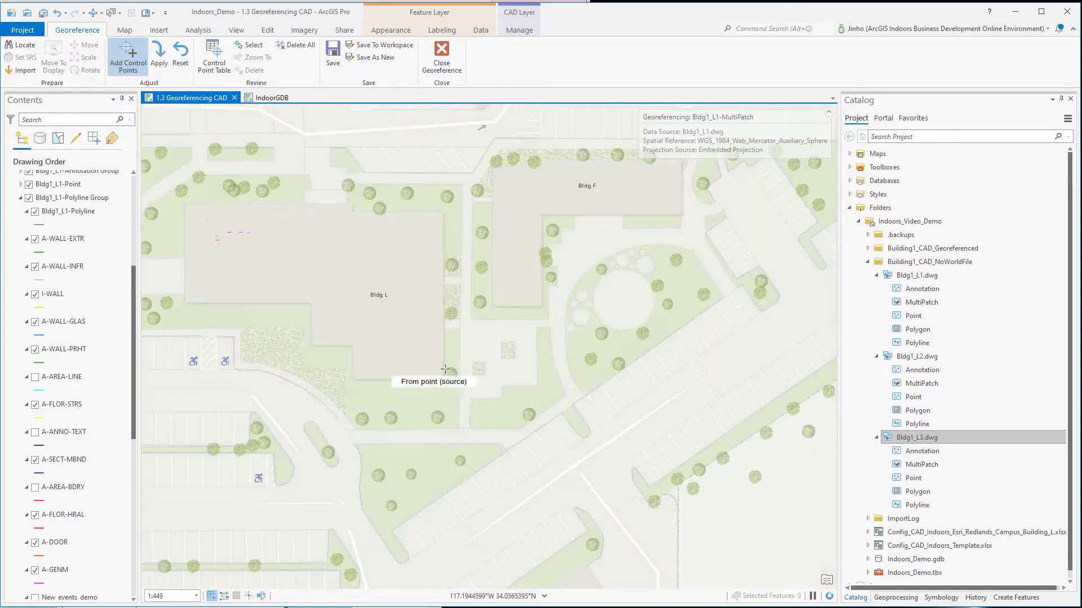
scroll(442, 372, up, 5)
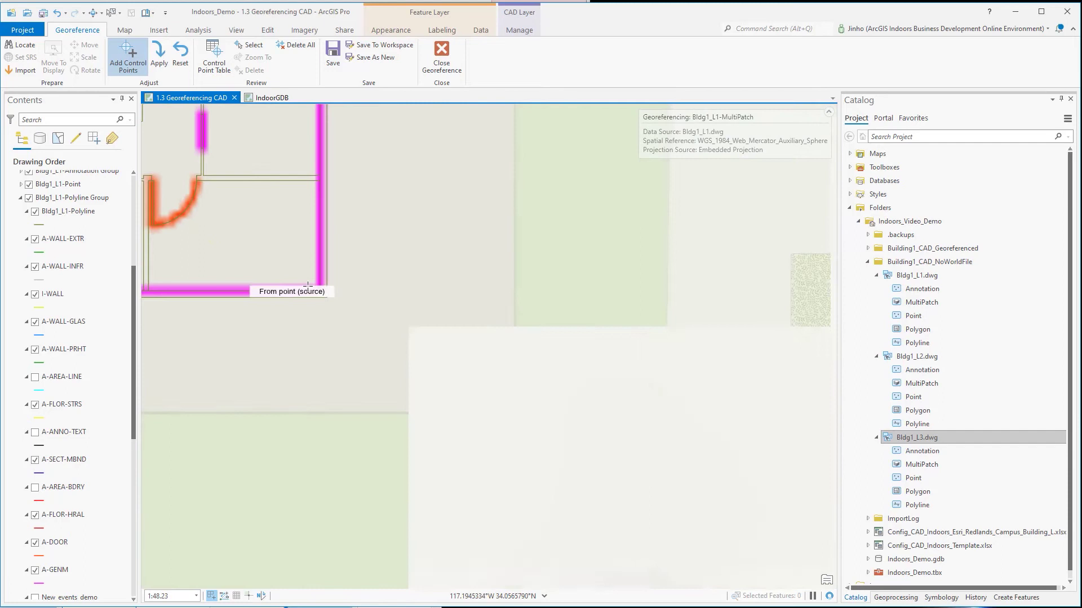
click(327, 296)
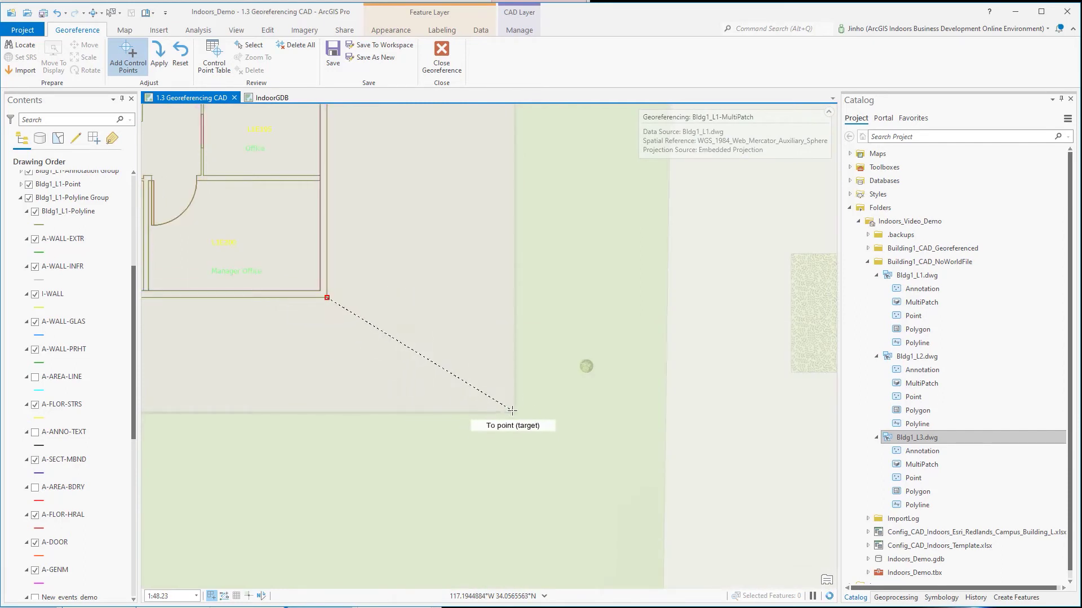
click(515, 412)
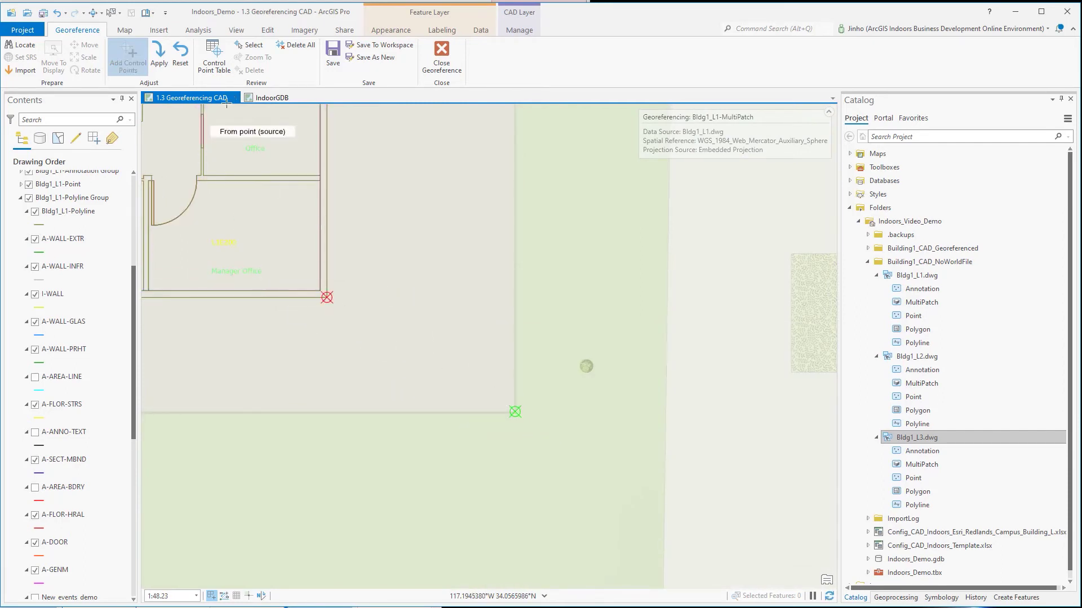
click(163, 51)
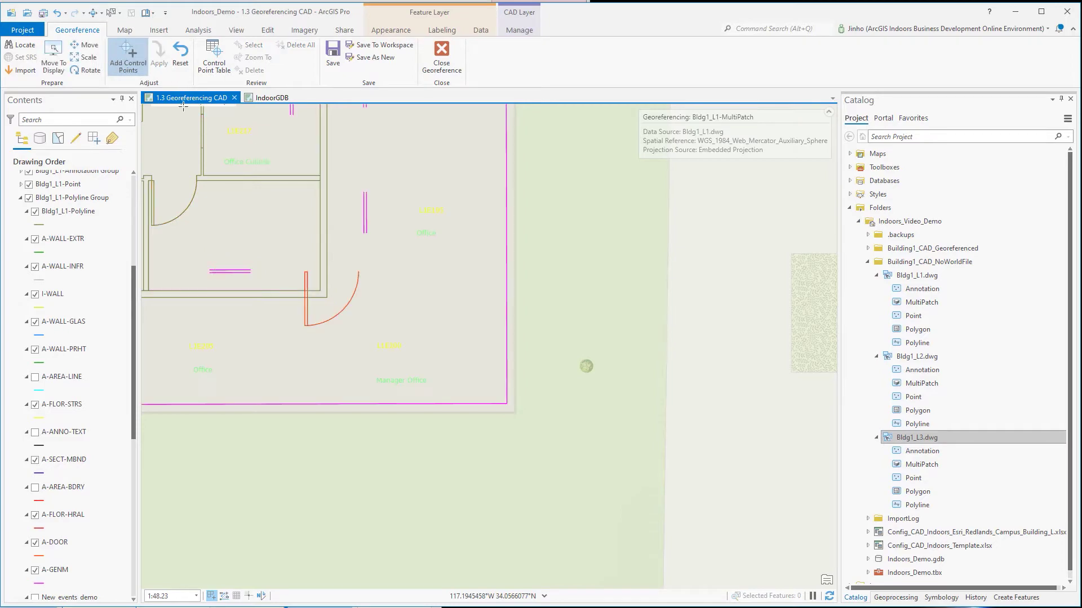
Zoom to view the whole shifted floor plan and collapse the Floor 1 group
scroll(210, 175, down, 3)
drag(210, 175, 416, 302)
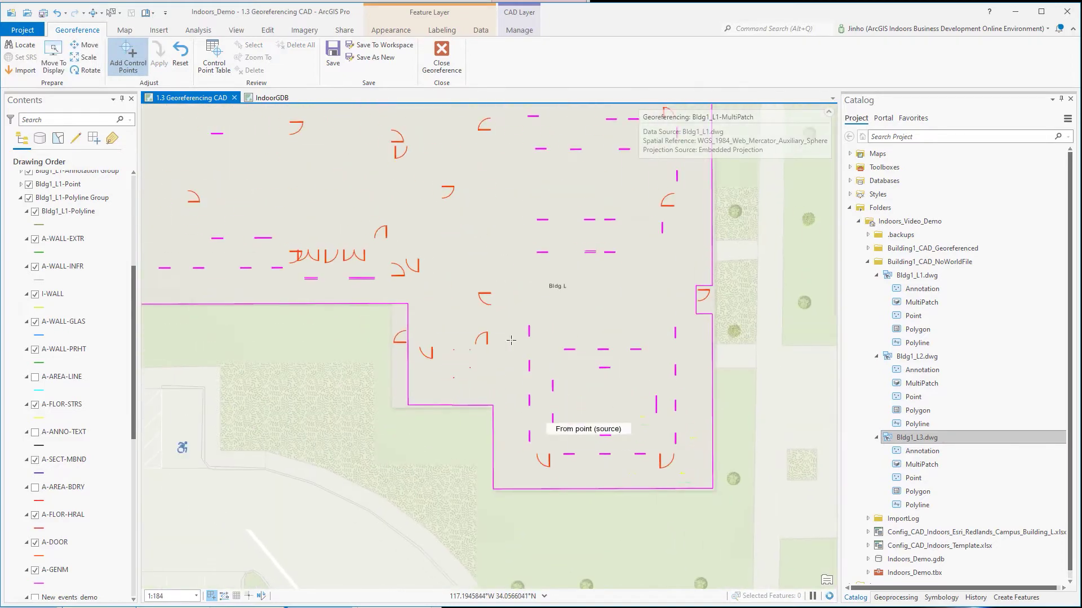
scroll(418, 308, down, 2)
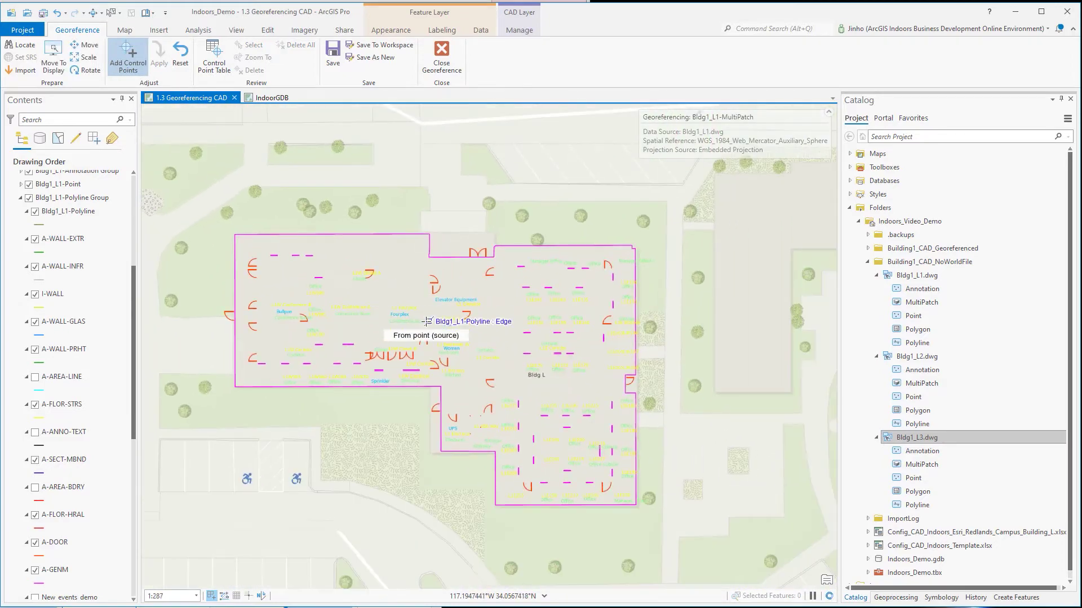
scroll(414, 257, up, 2)
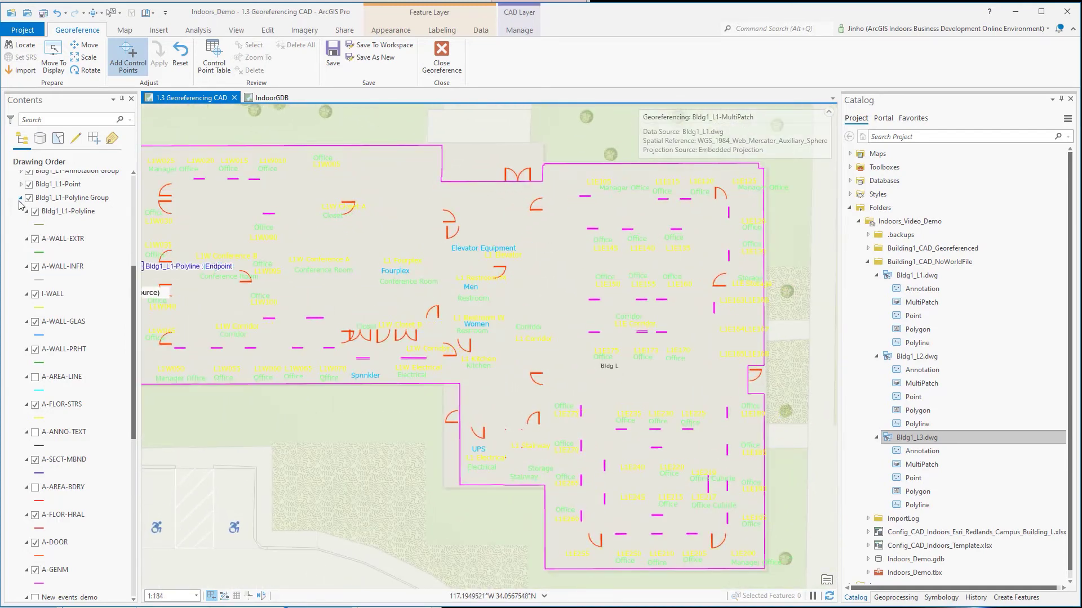
scroll(20, 204, up, 2)
click(14, 241)
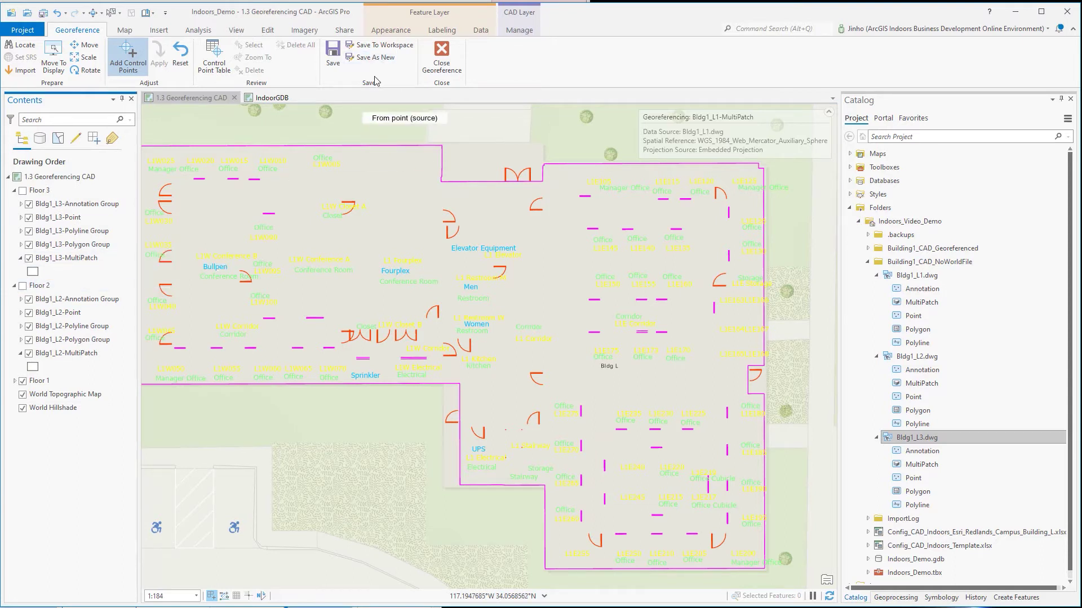
Save the Floor 1 alignment as world file Bldg1_L1.wld, overwriting the existing one
click(375, 57)
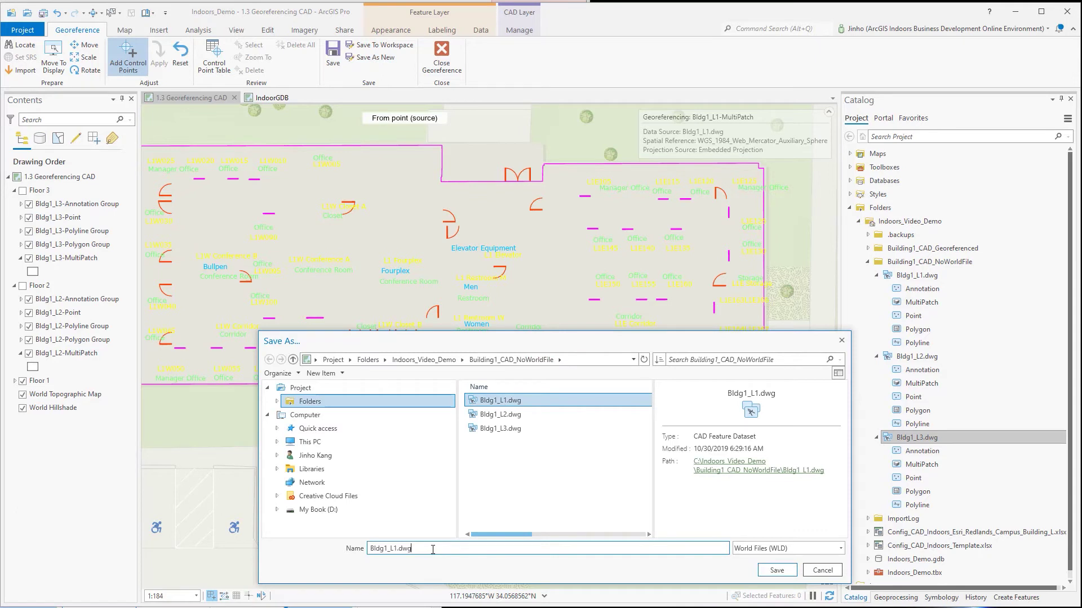
key(BackSpace)
key(BackSpace)
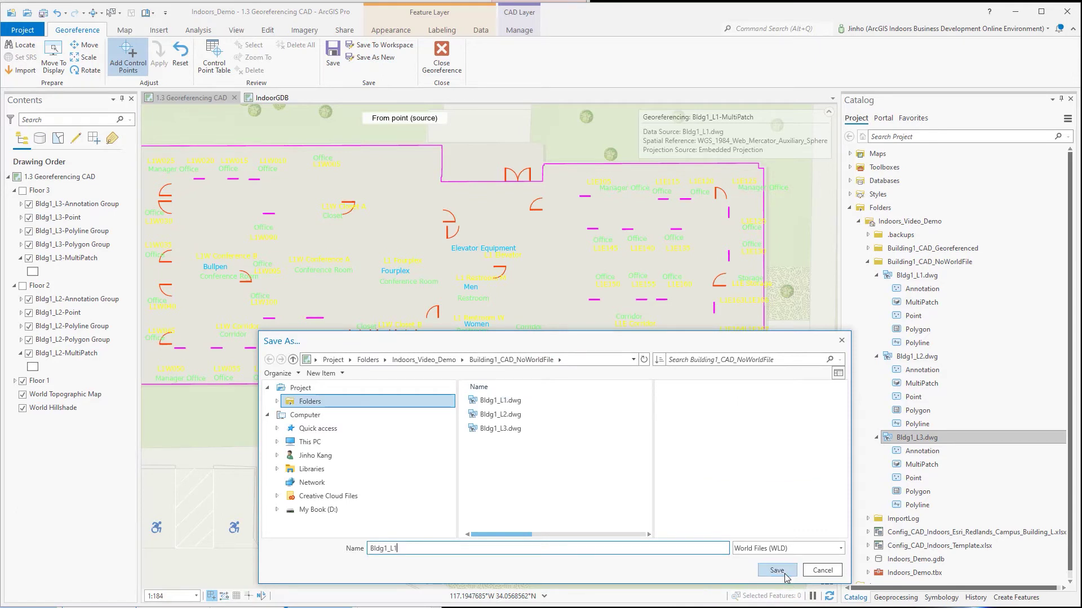
click(775, 571)
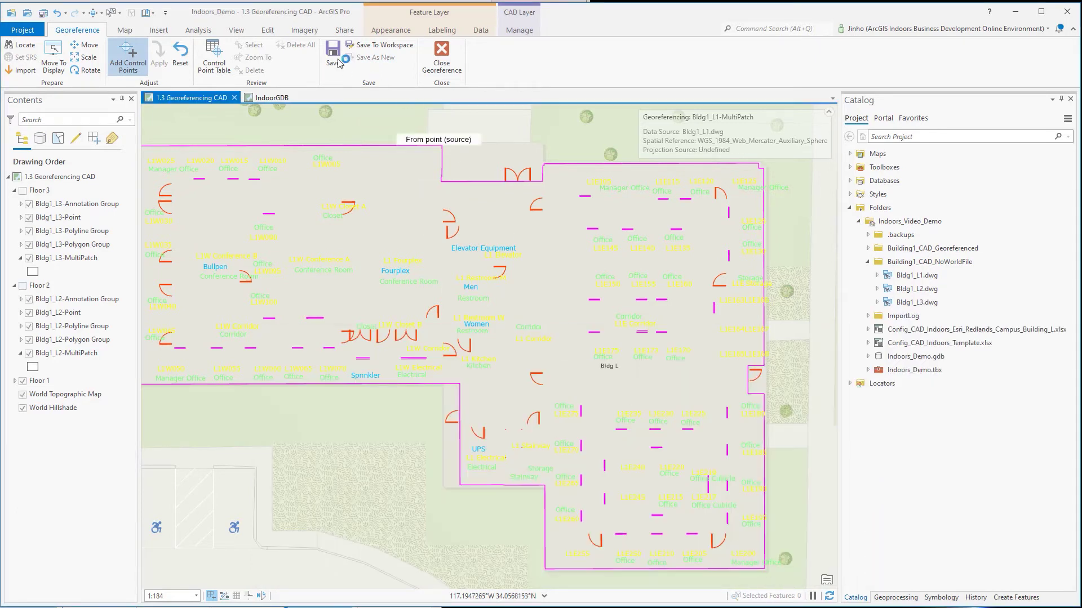
click(333, 57)
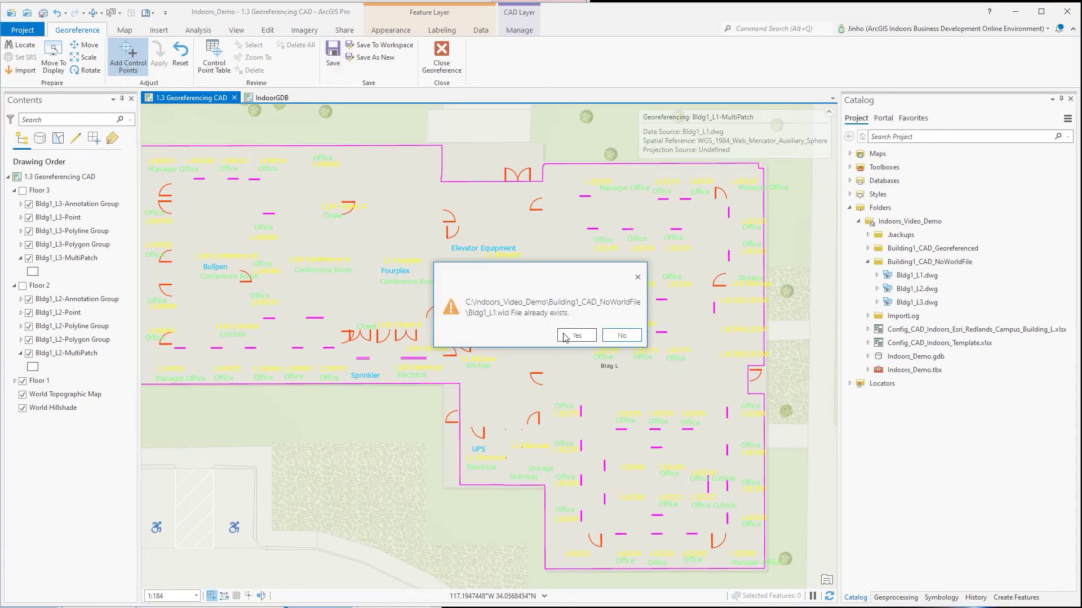
click(565, 336)
Close the Floor 1 session, then georeference Bldg1_L2 with Floor 2 on, moved to the display
click(441, 56)
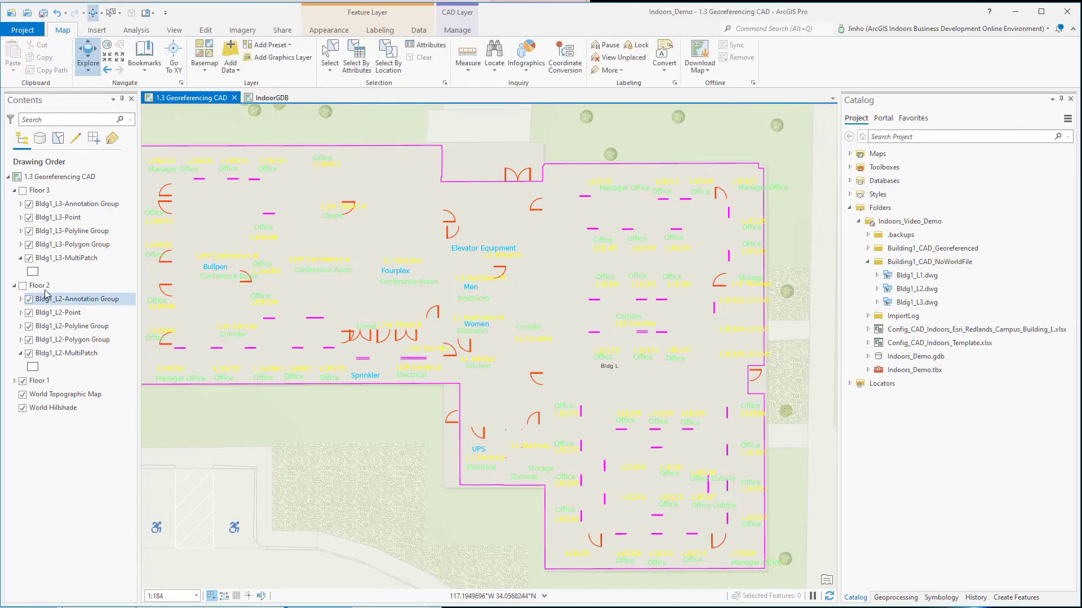
click(66, 354)
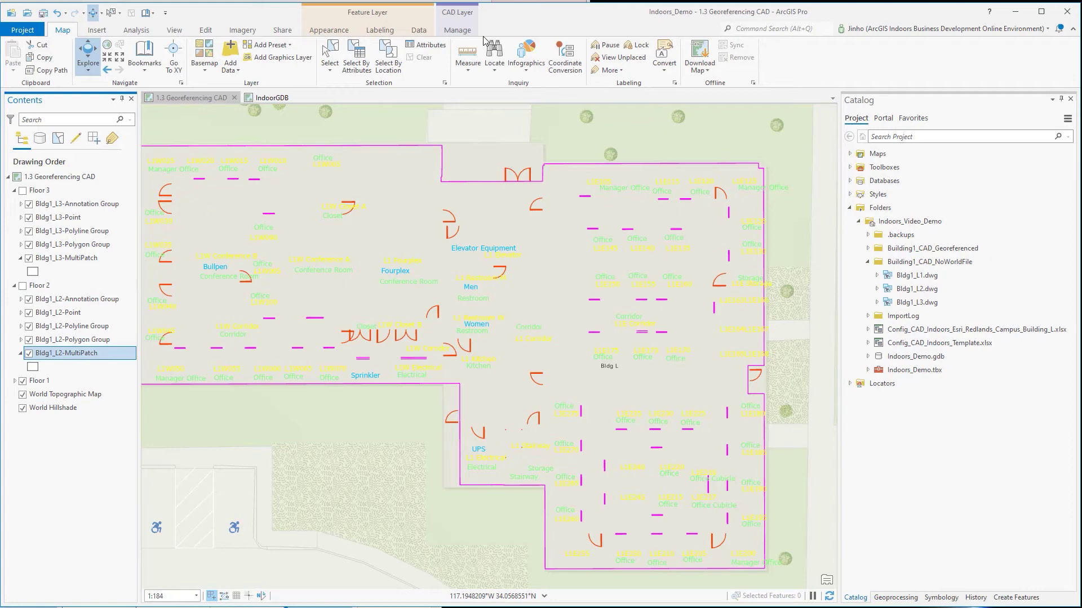
click(456, 30)
click(23, 286)
click(57, 56)
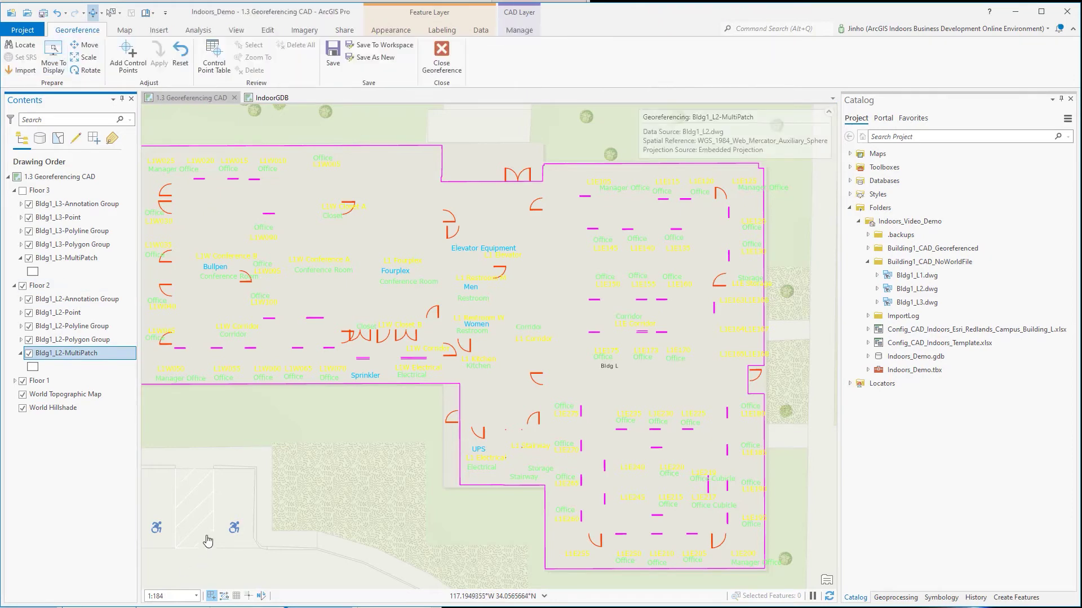
drag(207, 541, 238, 523)
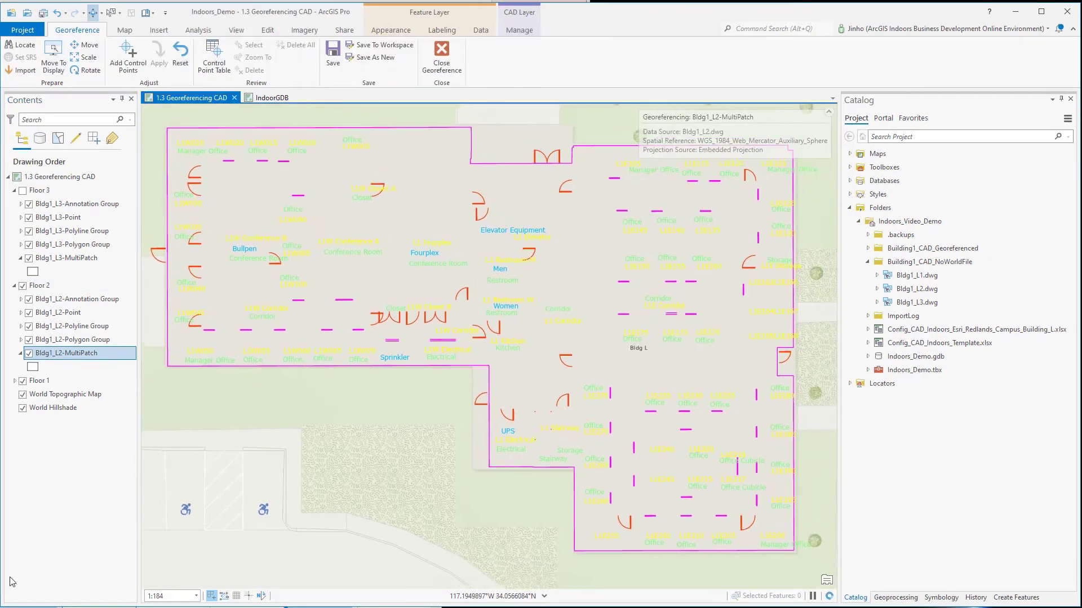
click(54, 57)
Link the Floor 2 drawing corner to the footprint corner with a control point, save and close
click(128, 55)
scroll(269, 181, up, 2)
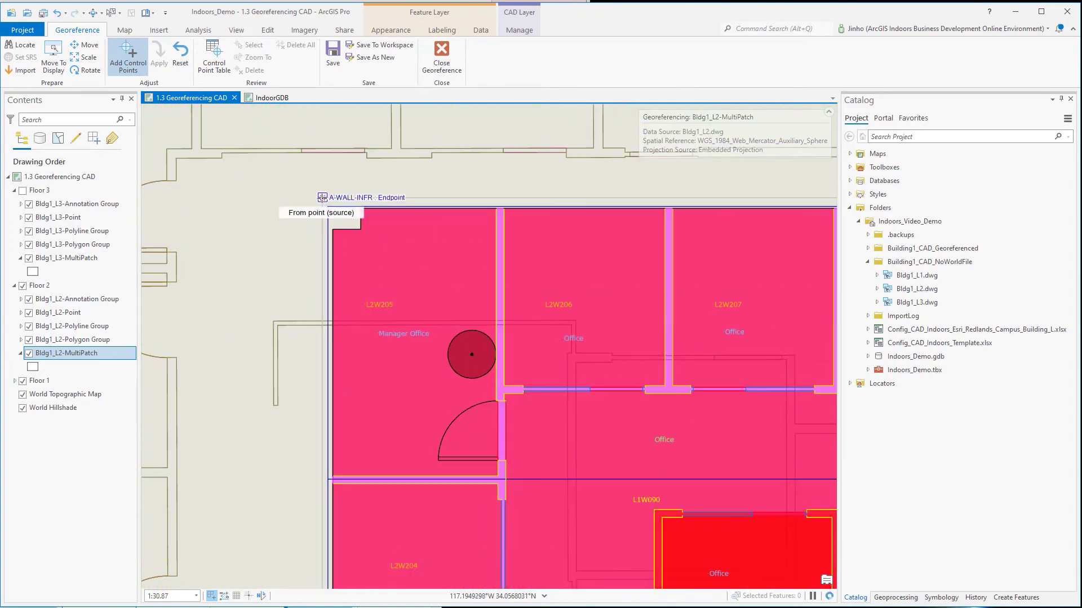
scroll(276, 191, down, 3)
scroll(352, 380, up, 3)
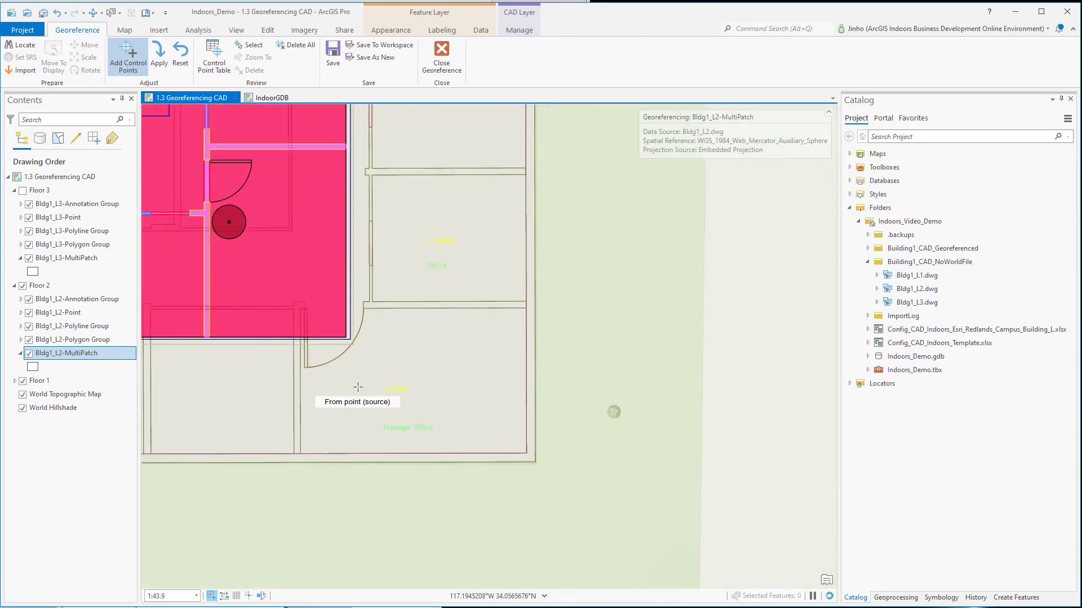
scroll(340, 314, up, 2)
click(340, 314)
scroll(515, 402, down, 2)
scroll(451, 382, up, 2)
click(452, 382)
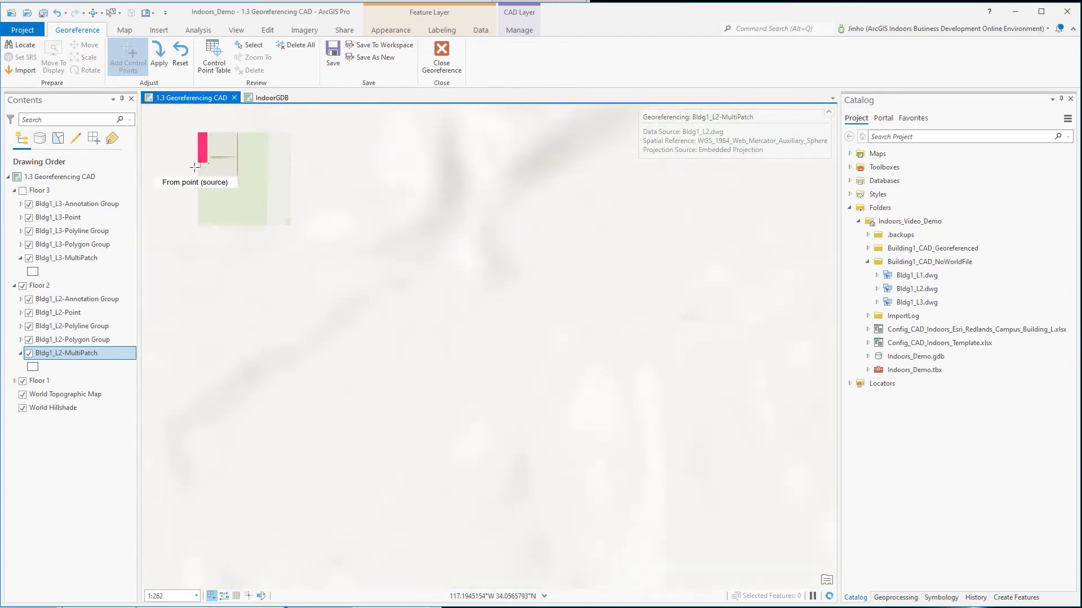
scroll(248, 169, down, 5)
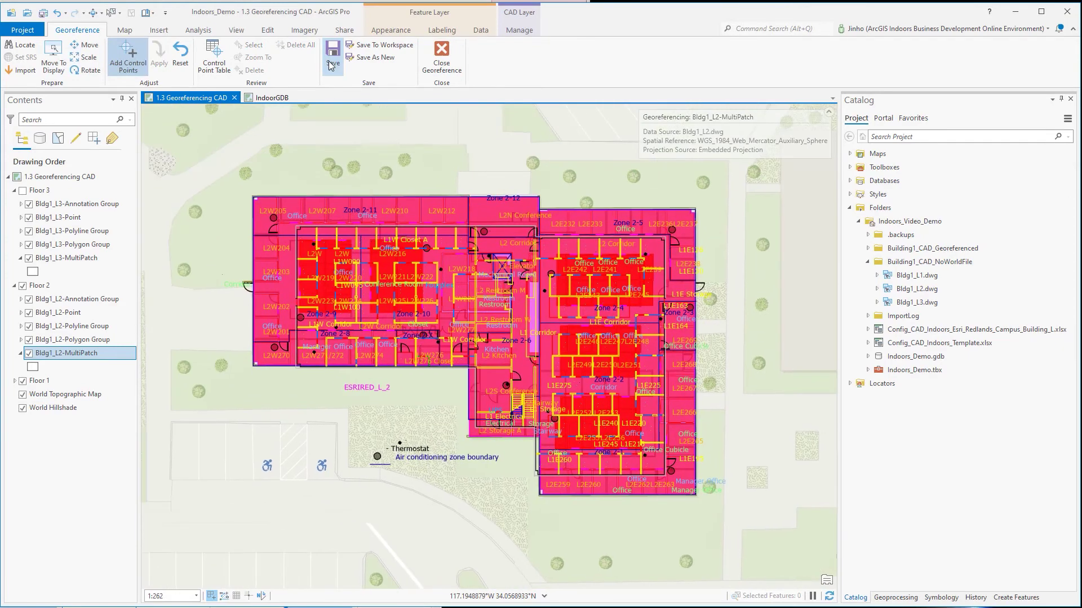
click(332, 54)
click(442, 53)
Turn on Floor 3, move the Bldg1_L3 drawing to the display, and hide Floor 2
click(23, 191)
click(66, 258)
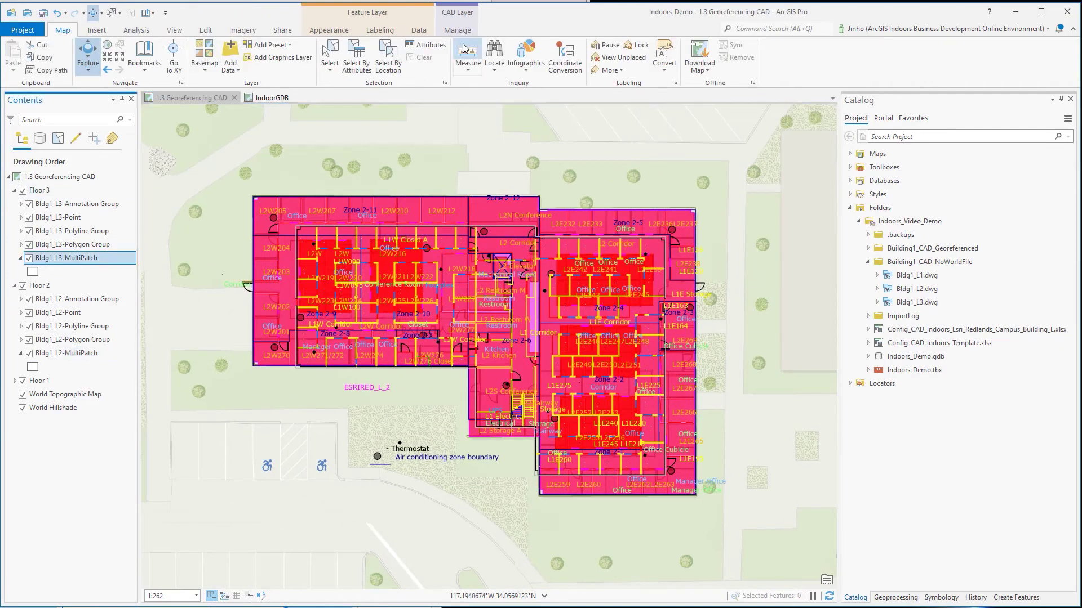
click(53, 56)
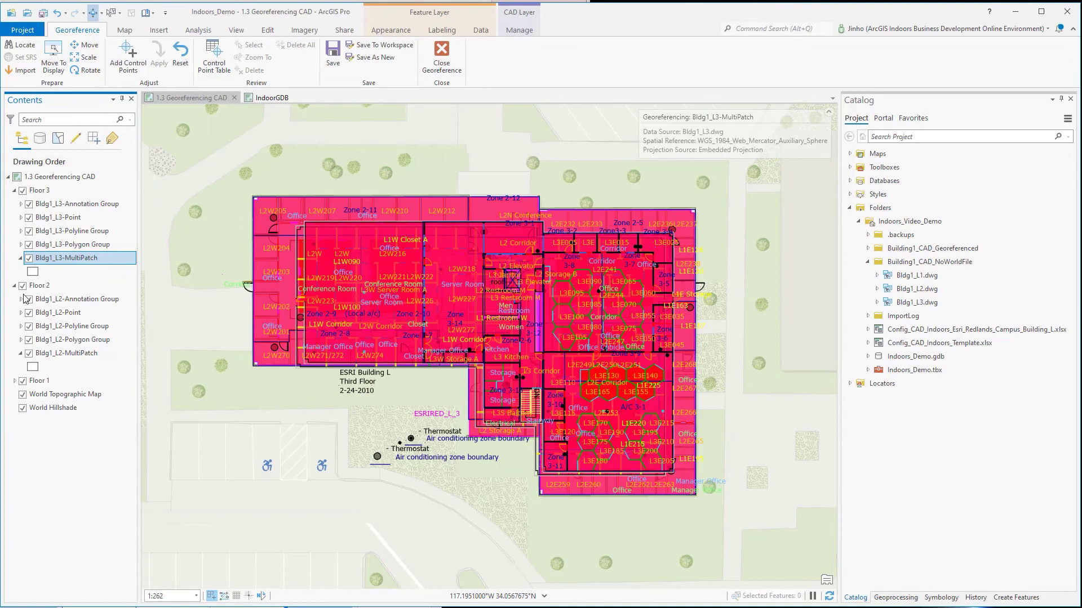
click(22, 286)
Add a control point from the Floor 3 drawing corner to the building corner
scroll(415, 308, up, 5)
click(128, 57)
scroll(417, 242, up, 2)
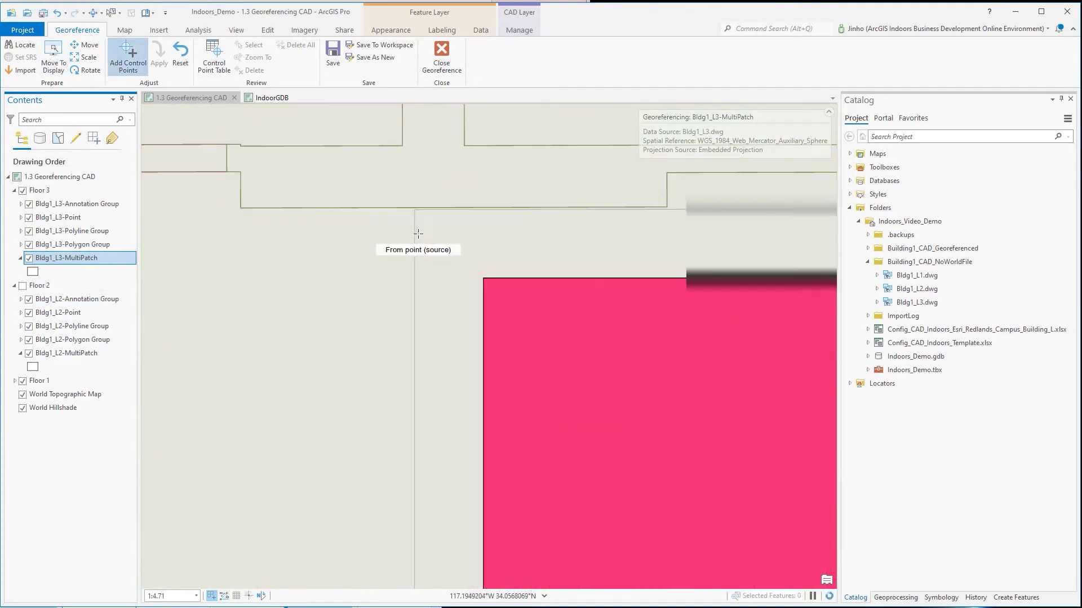
click(418, 242)
scroll(418, 242, down, 5)
scroll(315, 220, up, 4)
click(354, 242)
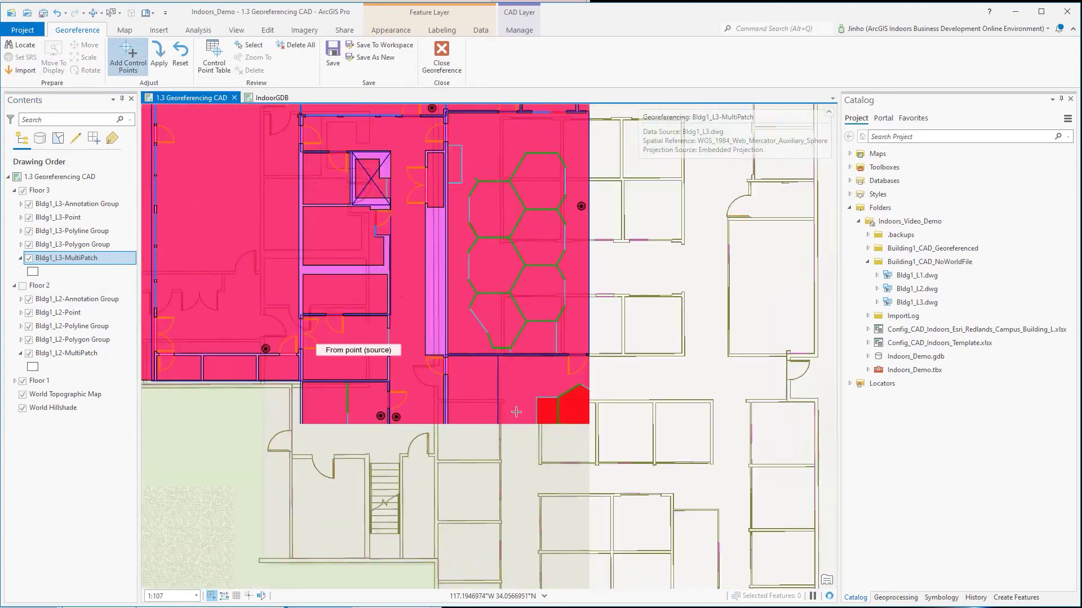
Add a second control point pair at the wall corner, apply, and finish georeferencing
scroll(315, 439, up, 4)
click(273, 354)
click(480, 573)
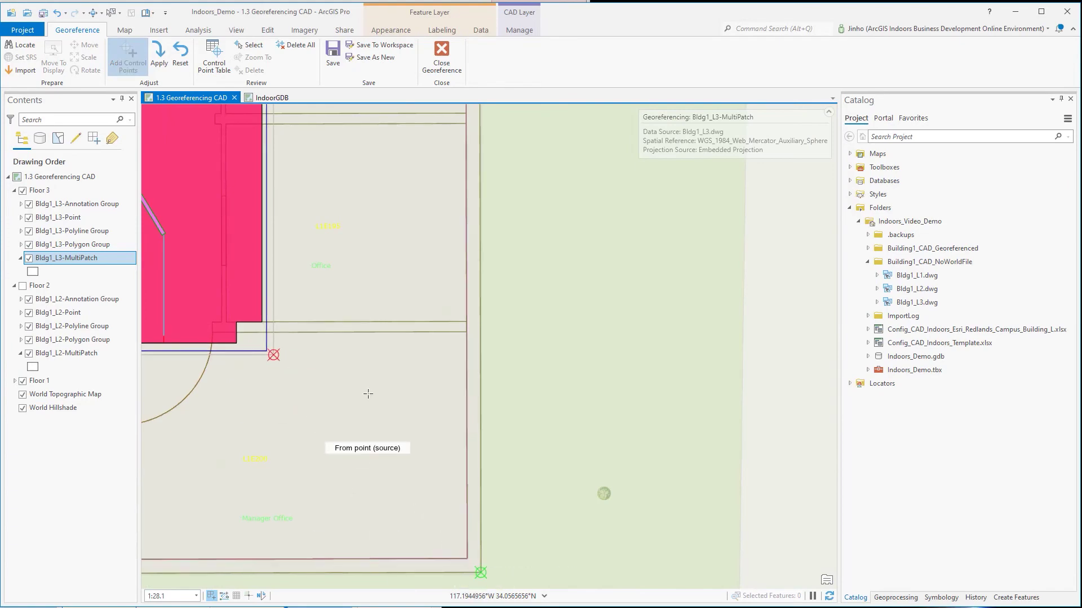
scroll(397, 411, down, 5)
click(159, 62)
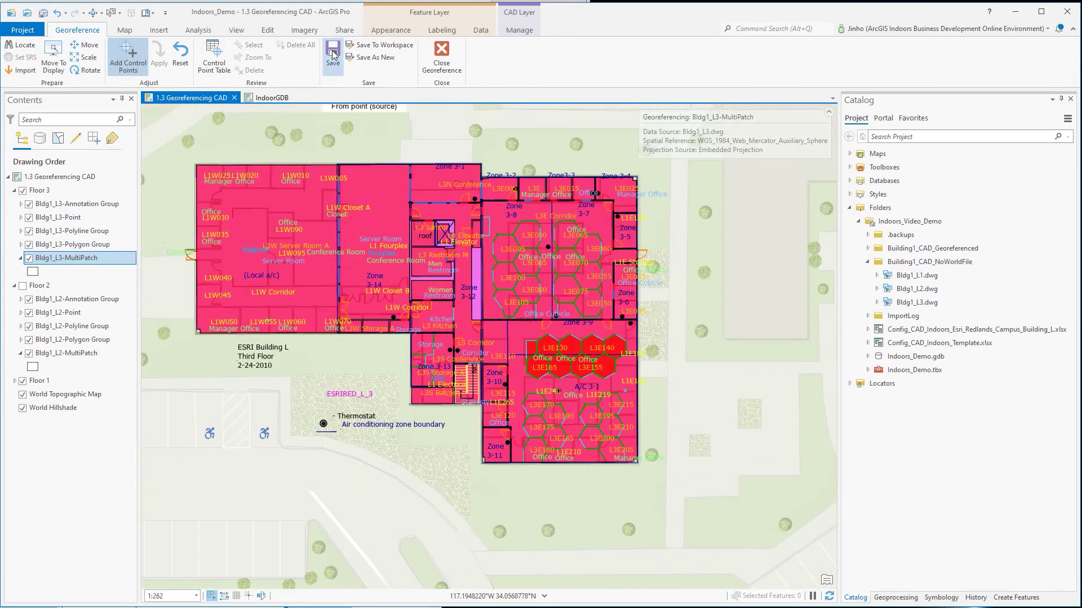
click(442, 56)
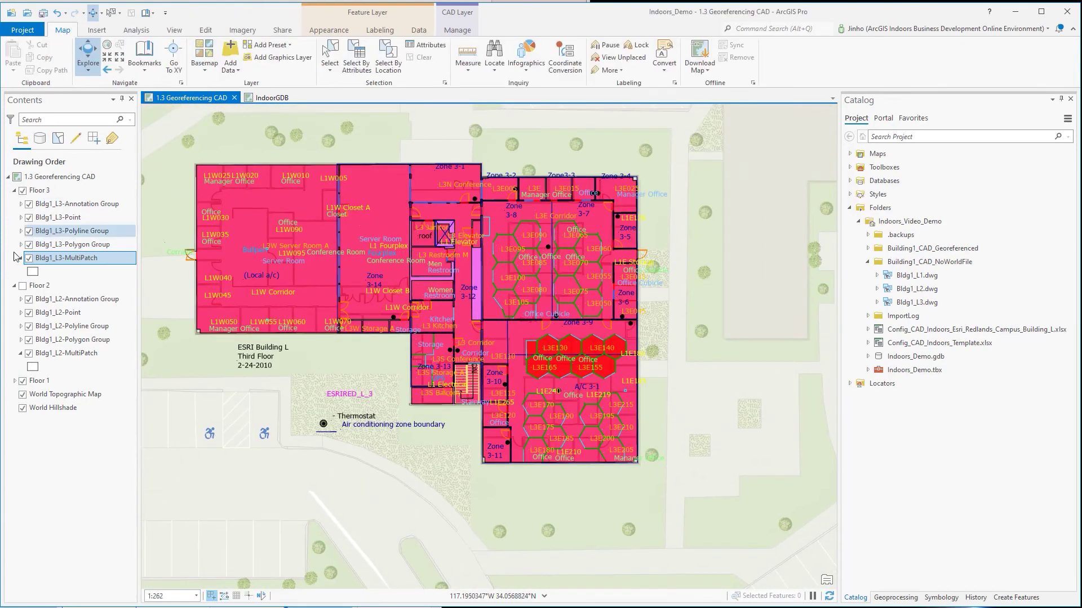
Collapse Floor 2 and switch off the Floor 3, Floor 2 and Floor 1 layer groups
click(14, 286)
click(22, 191)
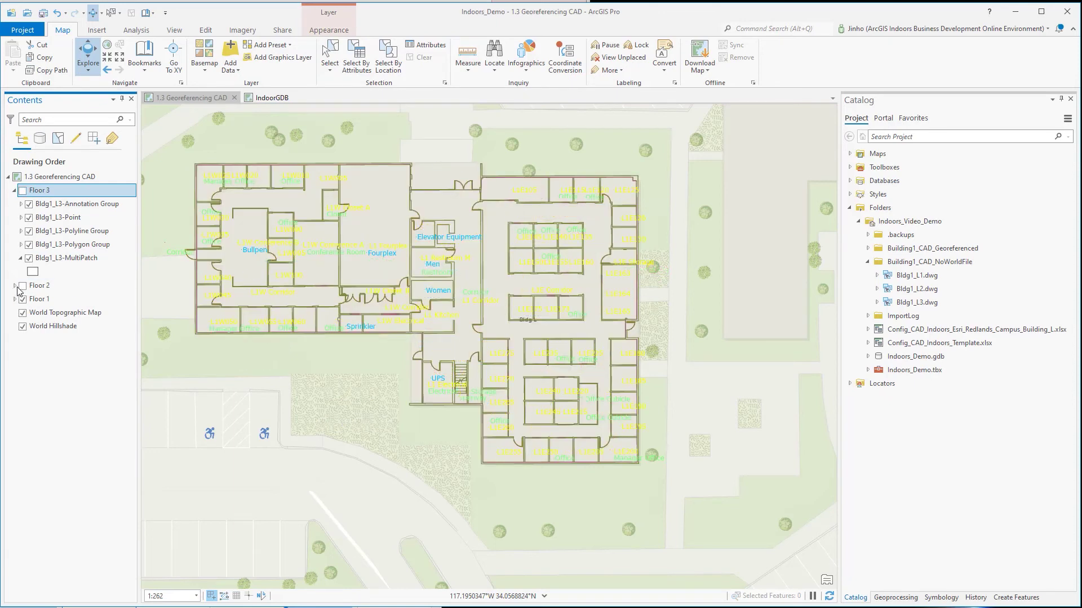
click(23, 285)
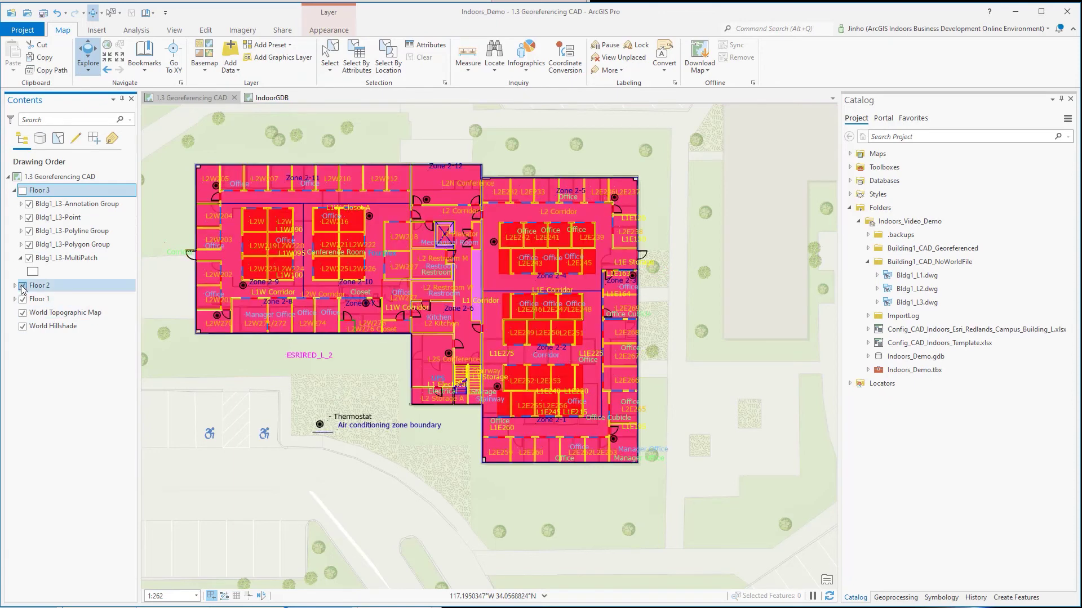
click(22, 285)
click(22, 299)
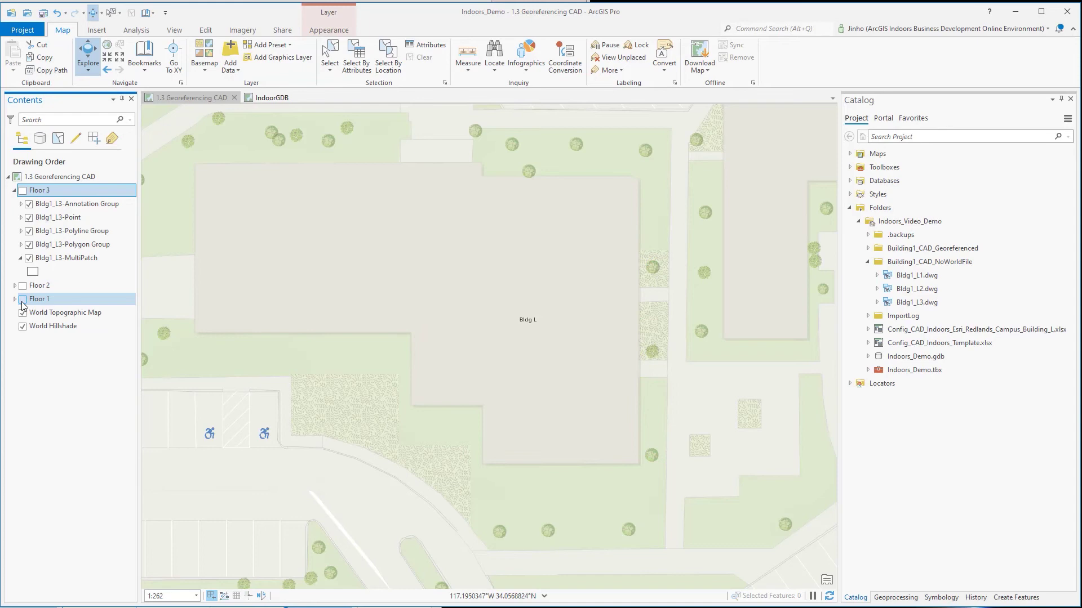